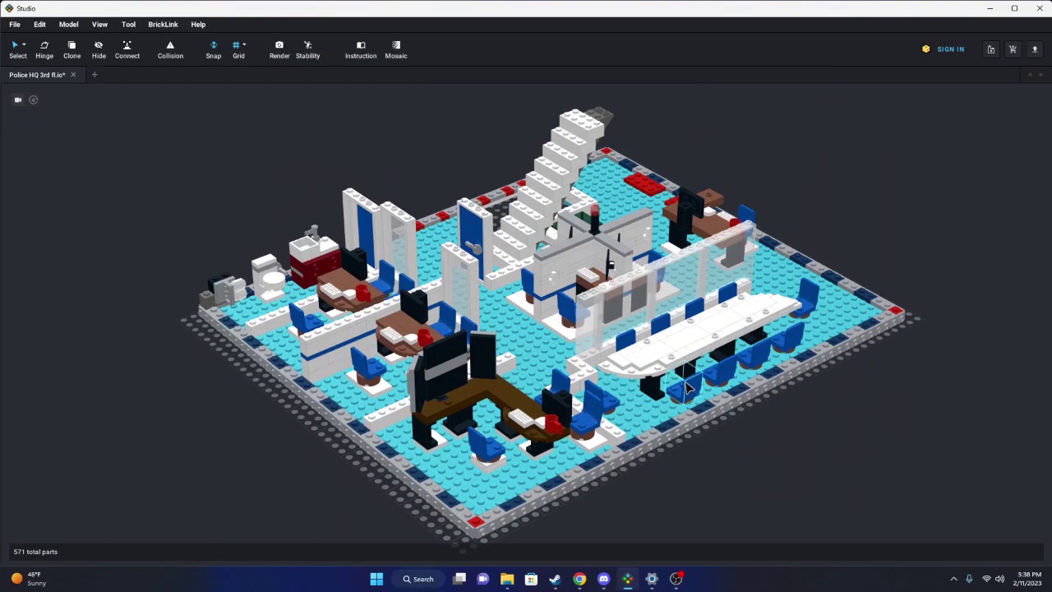
- Inspect the overall layout of the police headquarters' third floor from the front and from the staircase side
mouse_move(686, 388)
right_down()
mouse_move(694, 345)
mouse_move(757, 329)
mouse_move(676, 357)
mouse_move(672, 376)
mouse_move(691, 385)
right_up()
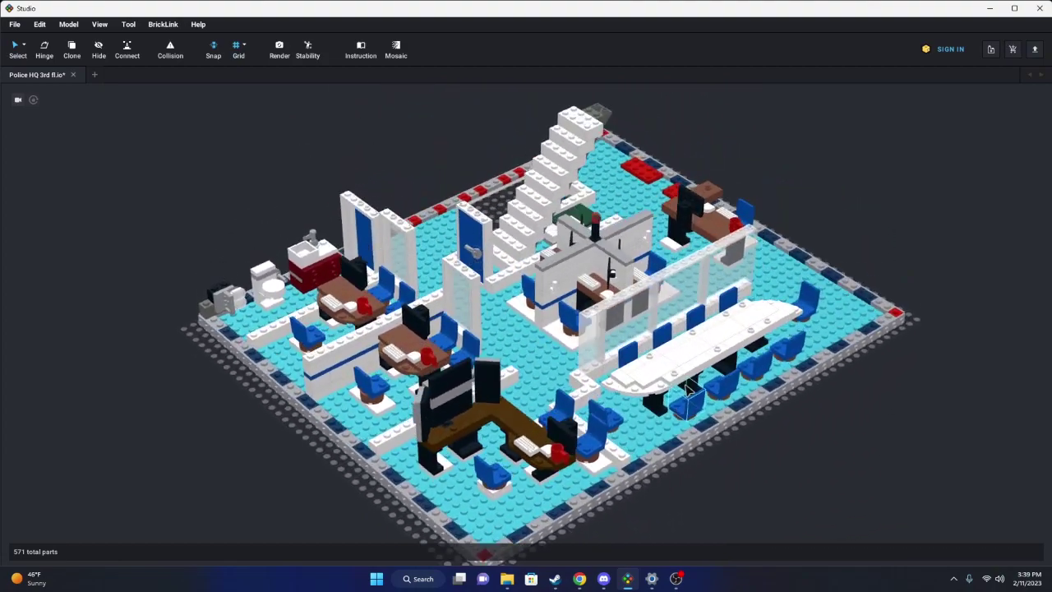
right_drag(685, 386, 684, 383)
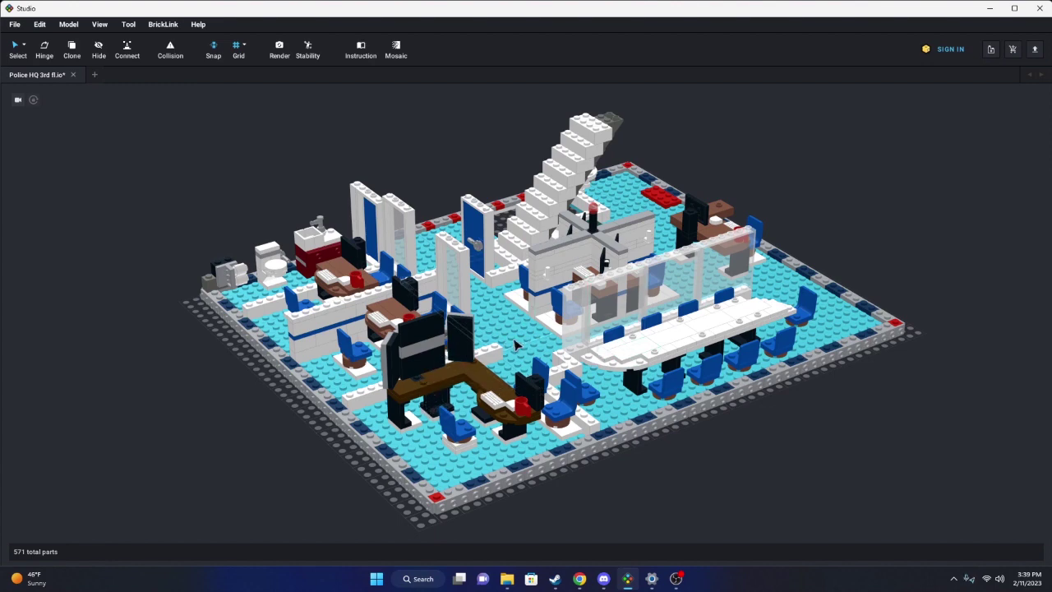
right_drag(517, 345, 497, 328)
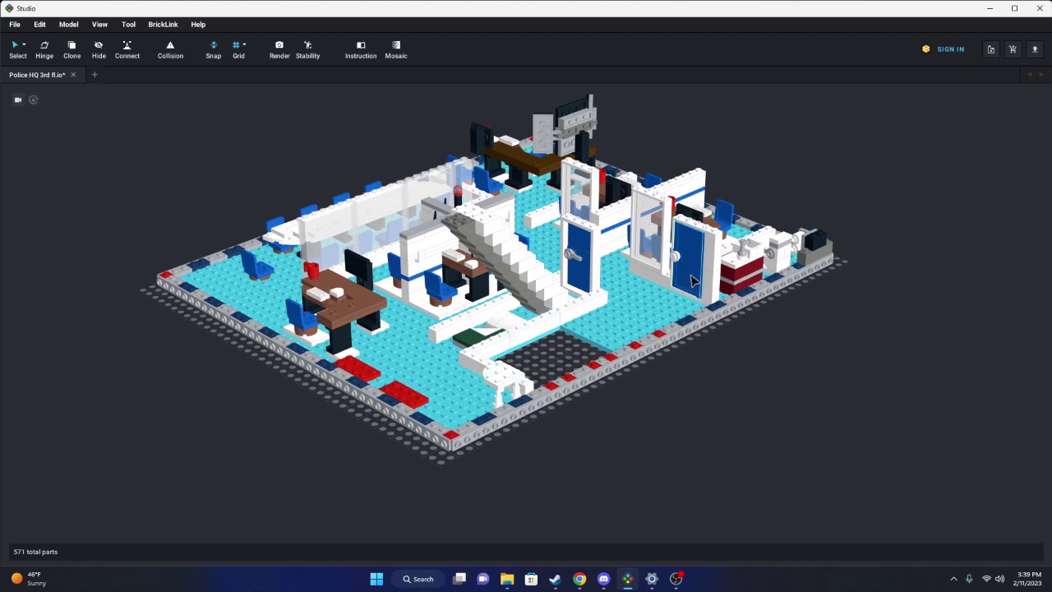
right_drag(366, 271, 393, 319)
- Examine the bathroom corner up close, including the toilet, the paper holder and the dark red sink cabinet
scroll(413, 327, up, 3)
middle_drag(416, 333, 457, 359)
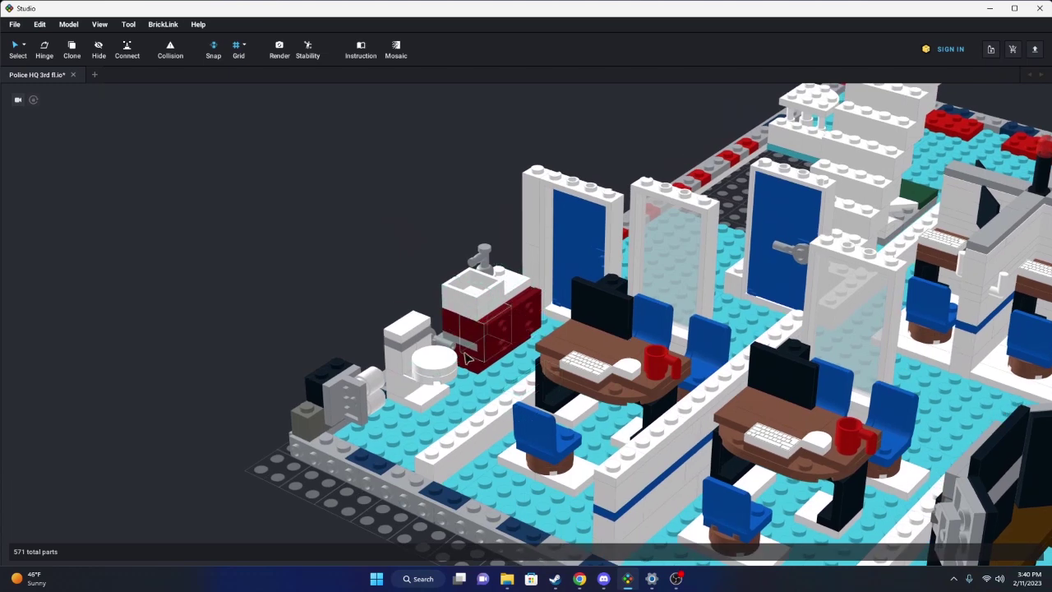
right_drag(440, 372, 464, 370)
scroll(464, 376, up, 3)
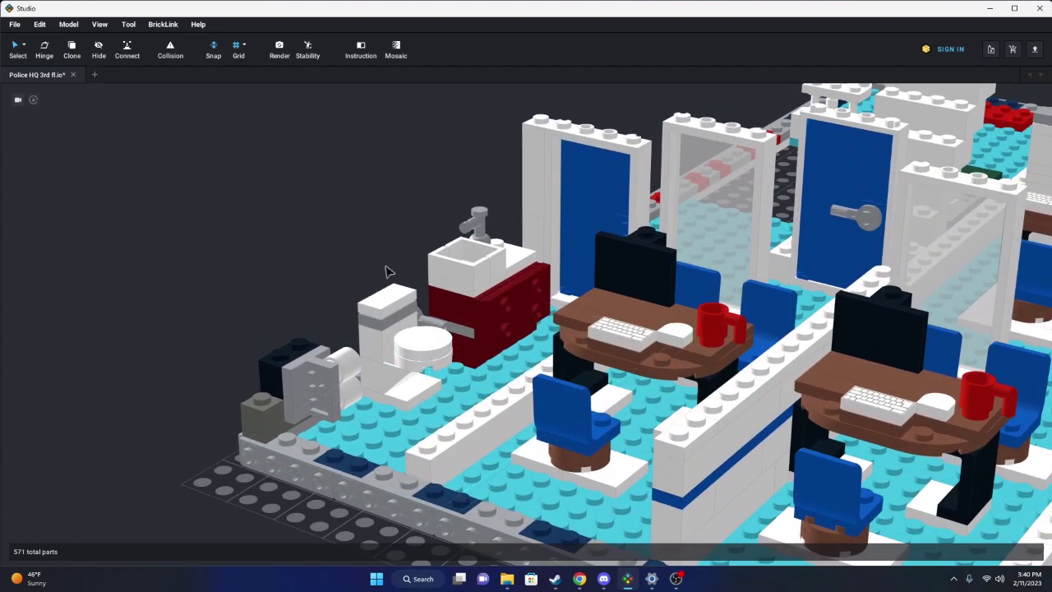
scroll(489, 348, down, 3)
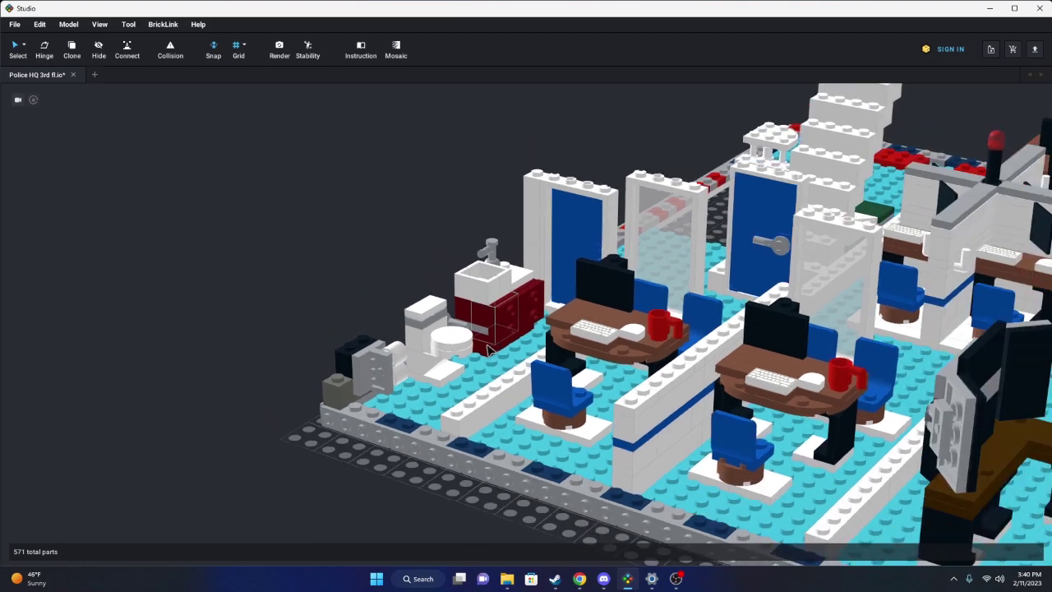
right_drag(498, 358, 496, 375)
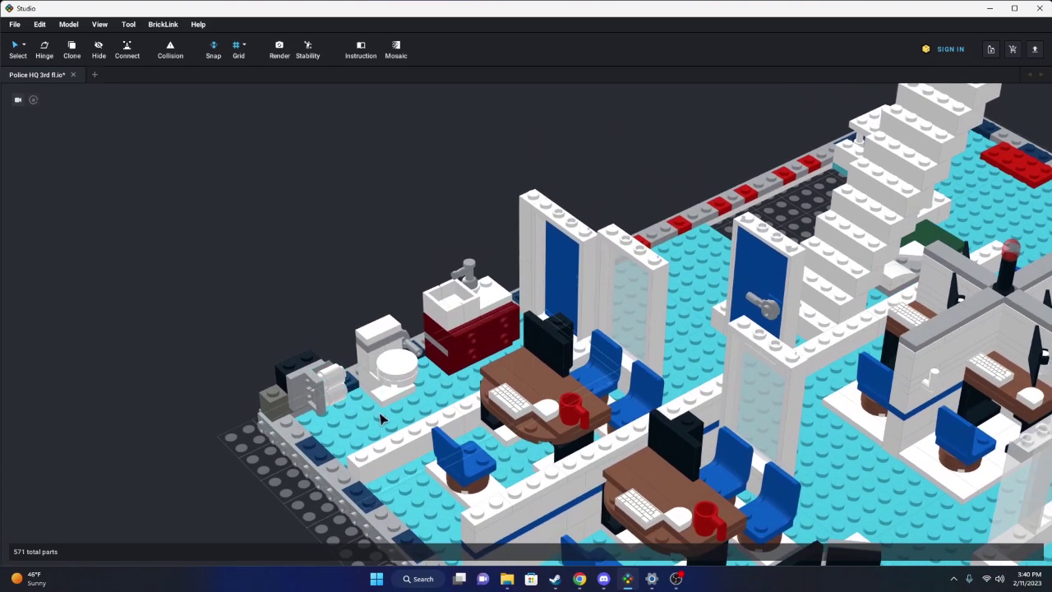
right_drag(390, 425, 434, 419)
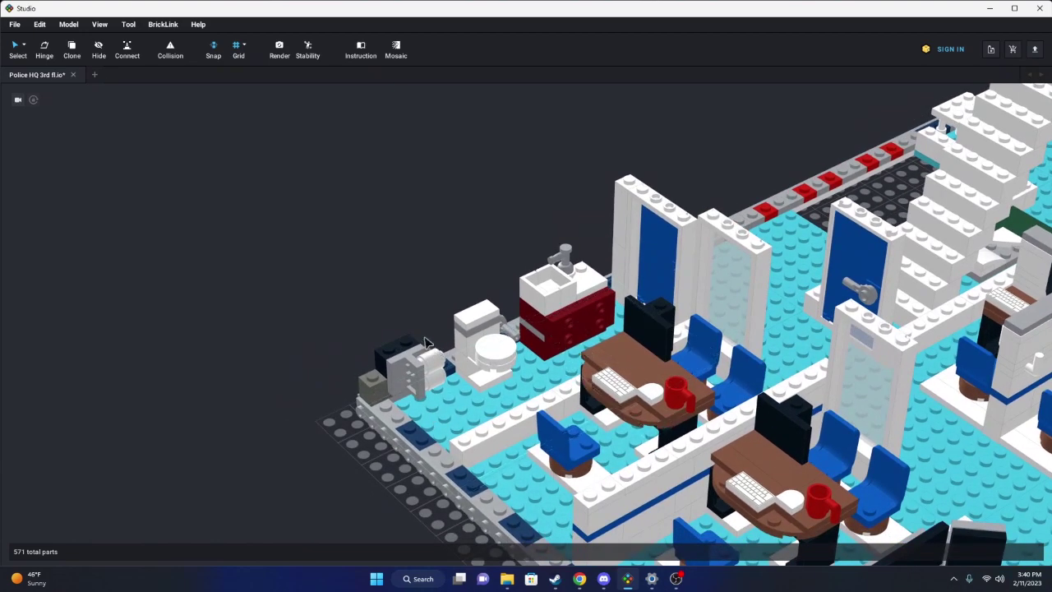
scroll(625, 284, down, 5)
scroll(624, 284, up, 5)
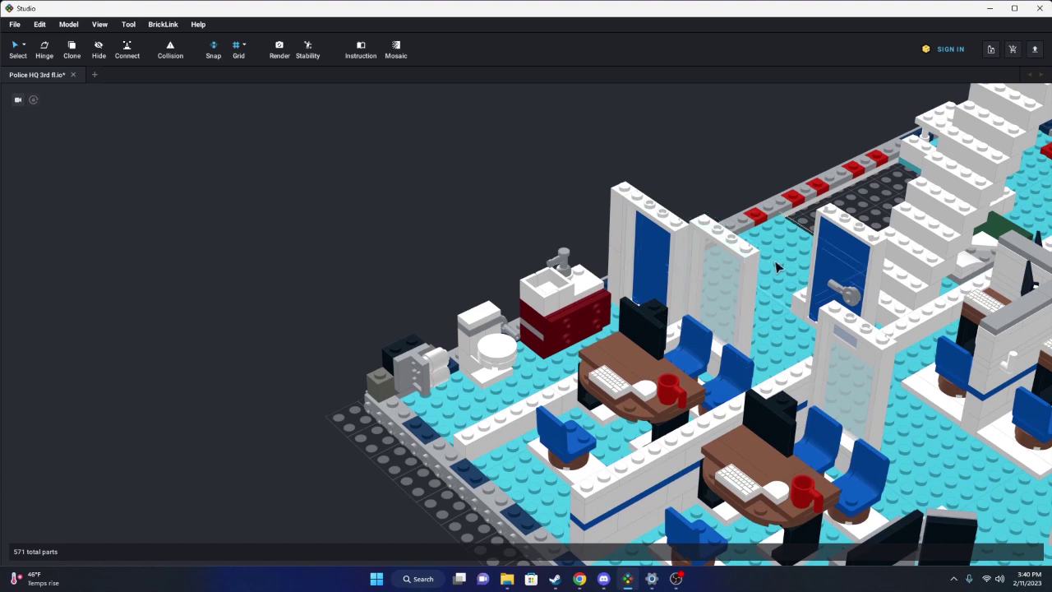
middle_drag(776, 263, 688, 261)
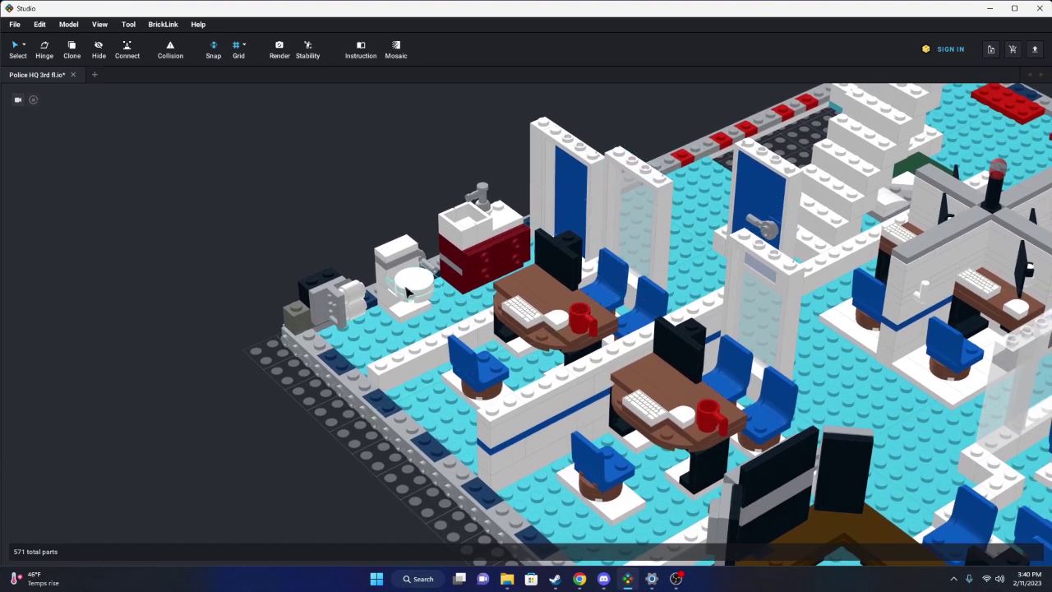
mouse_move(360, 340)
right_down()
mouse_move(381, 355)
mouse_move(369, 347)
right_up()
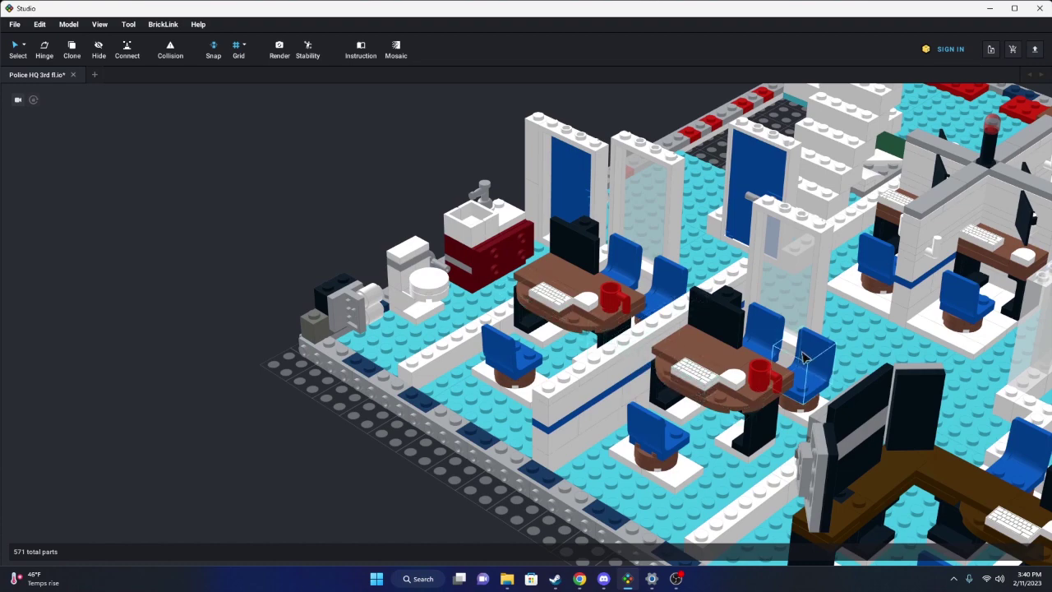
- Examine the two neighbouring offices with brown desks, their glass doors and their seating from both ends
right_drag(807, 358, 759, 360)
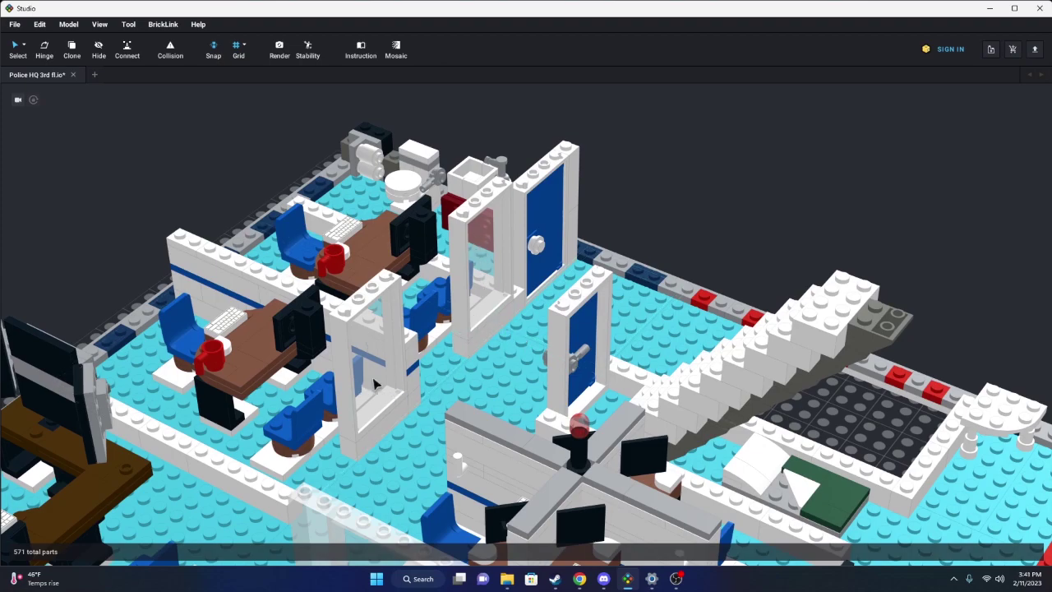
right_drag(462, 402, 550, 413)
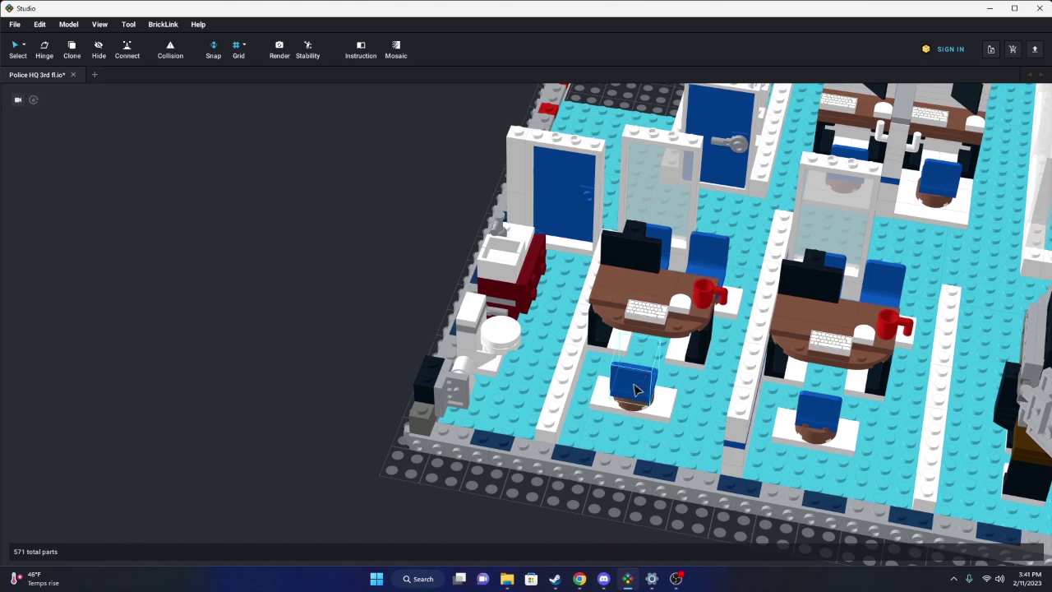
mouse_move(725, 348)
right_down()
mouse_move(709, 353)
mouse_move(724, 340)
right_up()
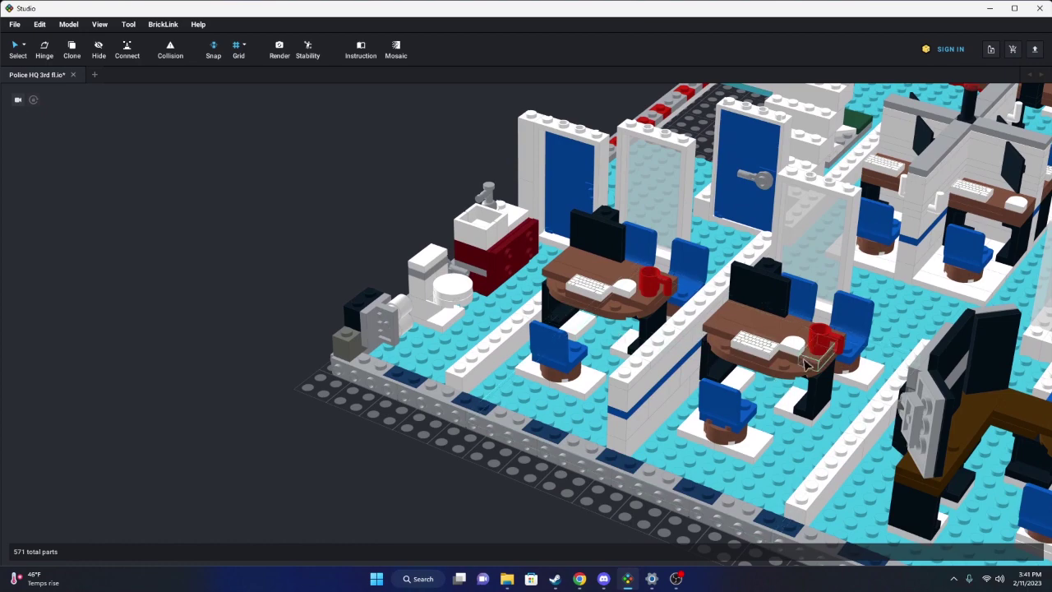
- Examine the corner office with the L-shaped dark brown desk, the large multi-panel screen and the visitor chairs
middle_drag(891, 309, 804, 259)
mouse_move(827, 265)
right_down()
mouse_move(809, 300)
mouse_move(825, 268)
right_up()
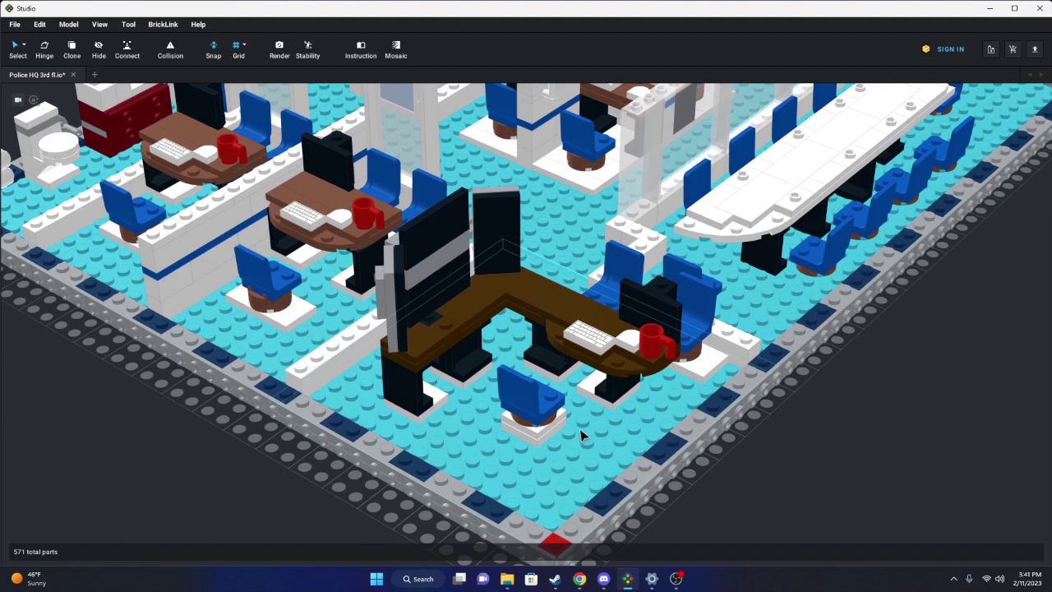
mouse_move(625, 423)
right_down()
mouse_move(604, 428)
mouse_move(621, 424)
right_up()
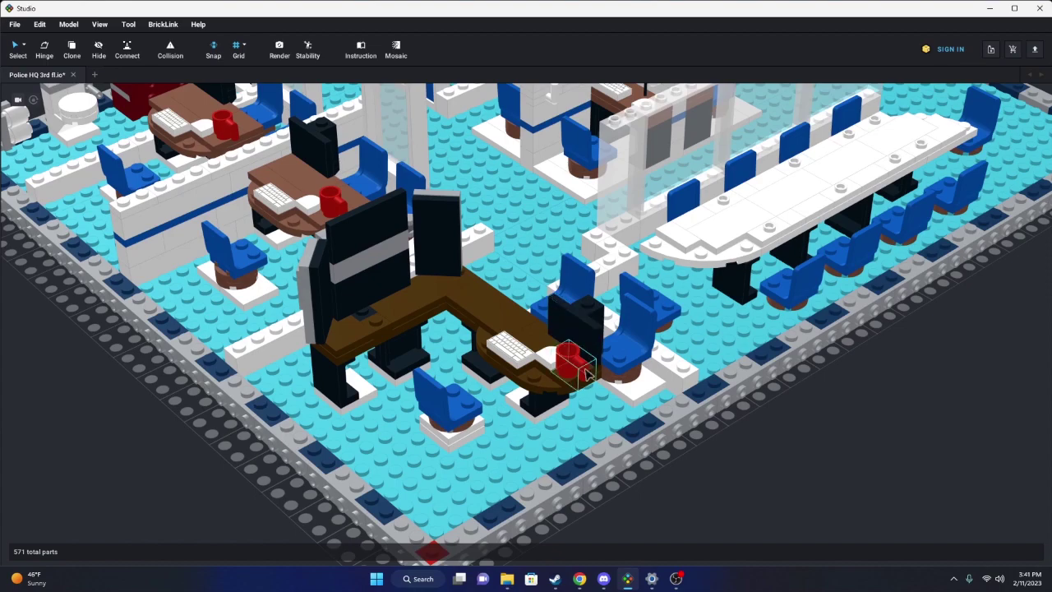
mouse_move(557, 424)
right_down()
mouse_move(550, 433)
mouse_move(557, 418)
mouse_move(561, 426)
right_up()
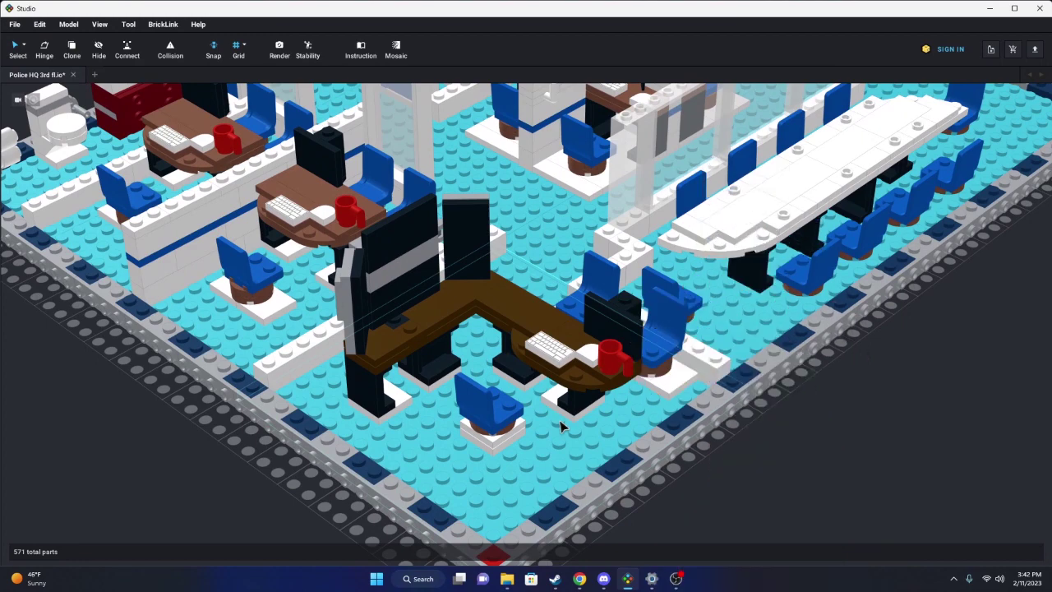
right_drag(561, 426, 555, 429)
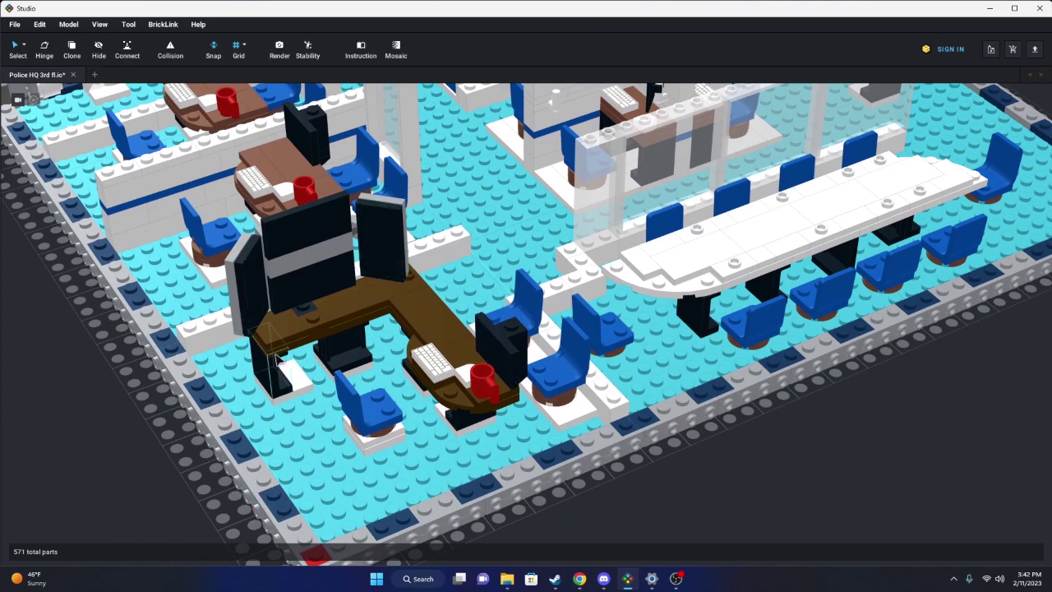
click(258, 267)
right_drag(401, 456, 440, 398)
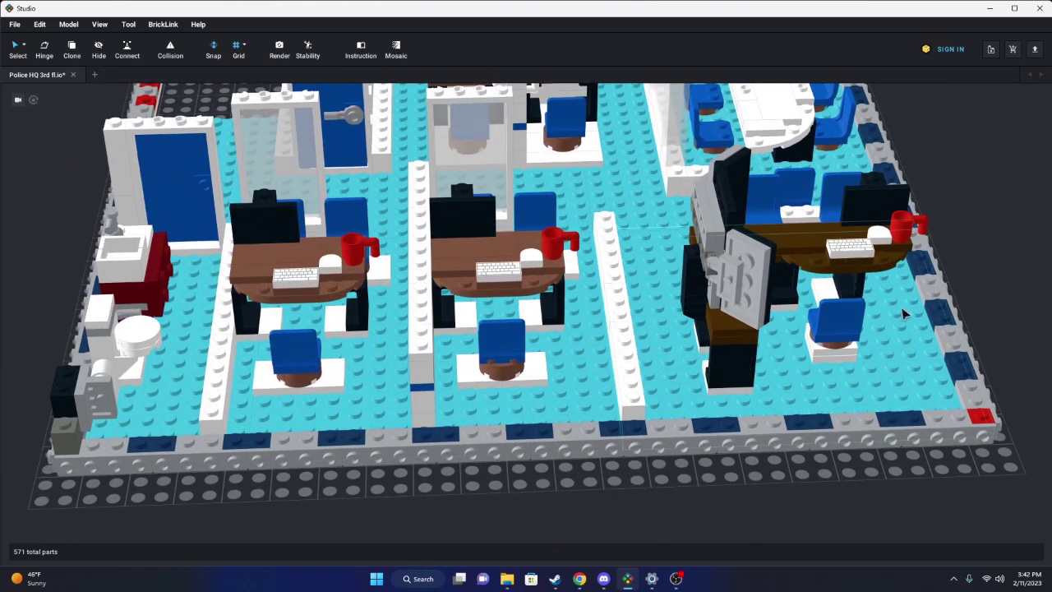
right_click(898, 335)
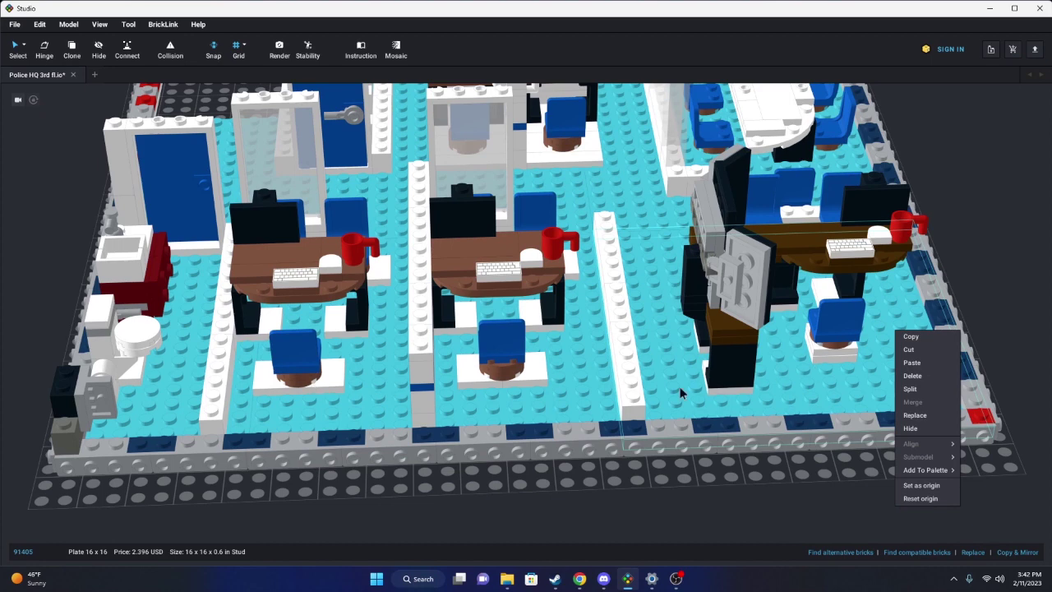
click(678, 392)
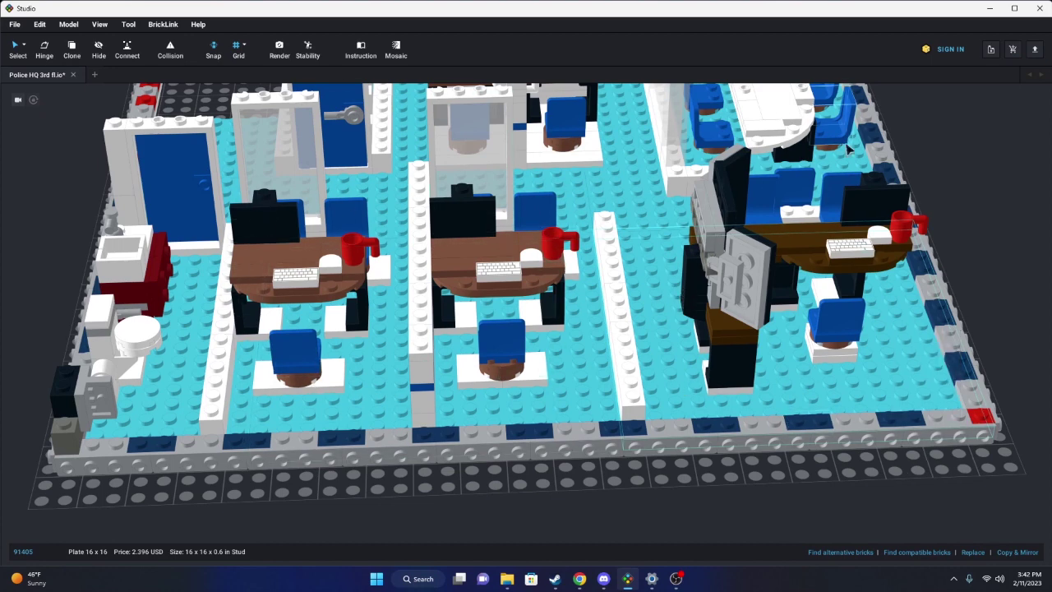
- Examine the conference room's long white table, surrounding blue chairs and transparent wall from several sides
right_drag(888, 192, 818, 202)
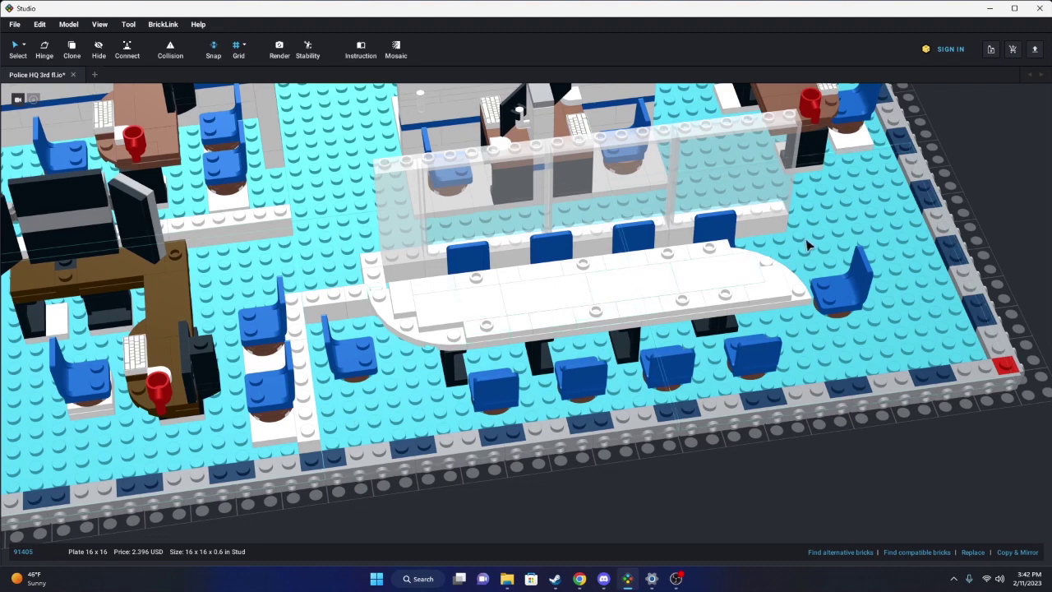
mouse_move(809, 245)
right_down()
mouse_move(810, 254)
mouse_move(806, 245)
right_up()
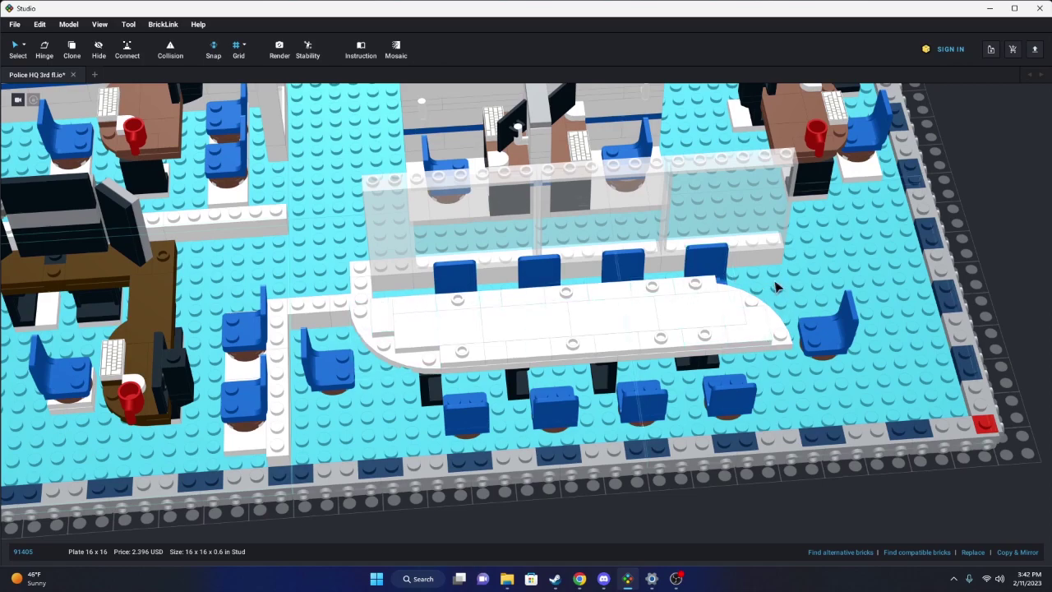
right_drag(779, 283, 782, 290)
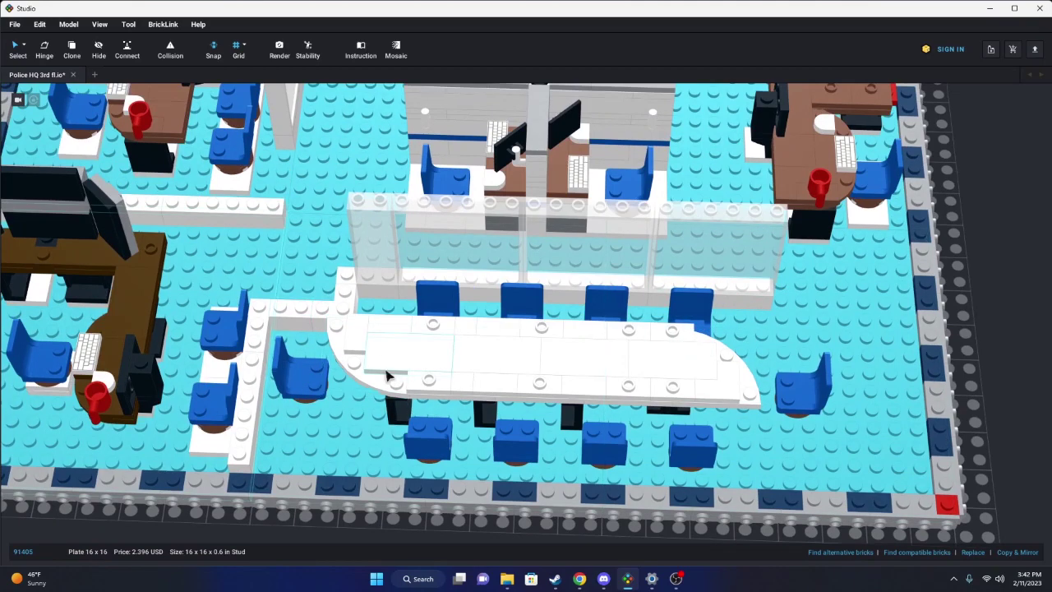
right_drag(730, 345, 689, 352)
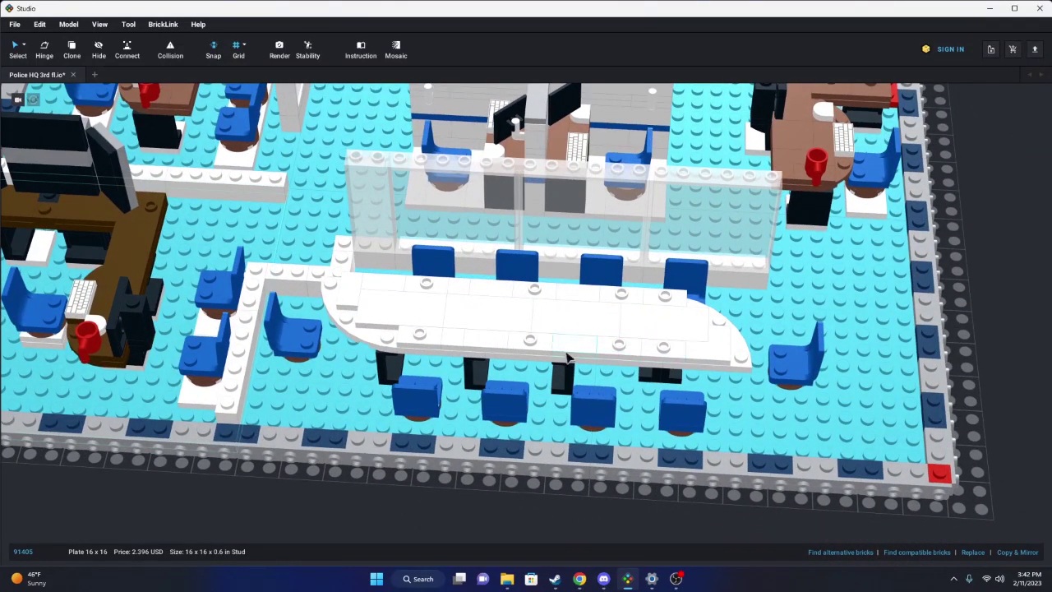
right_drag(829, 317, 794, 326)
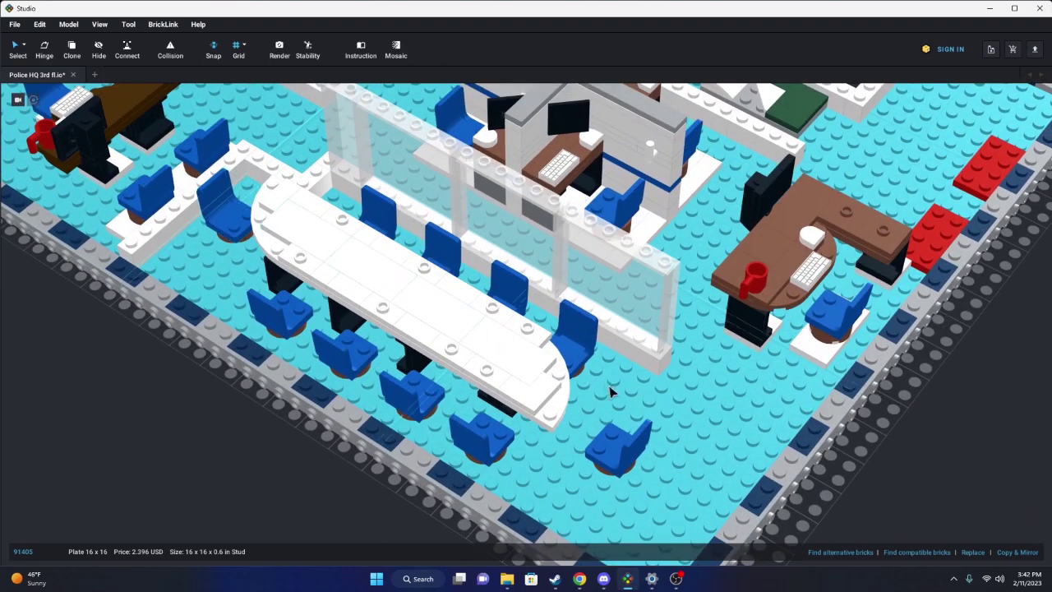
right_drag(239, 249, 634, 366)
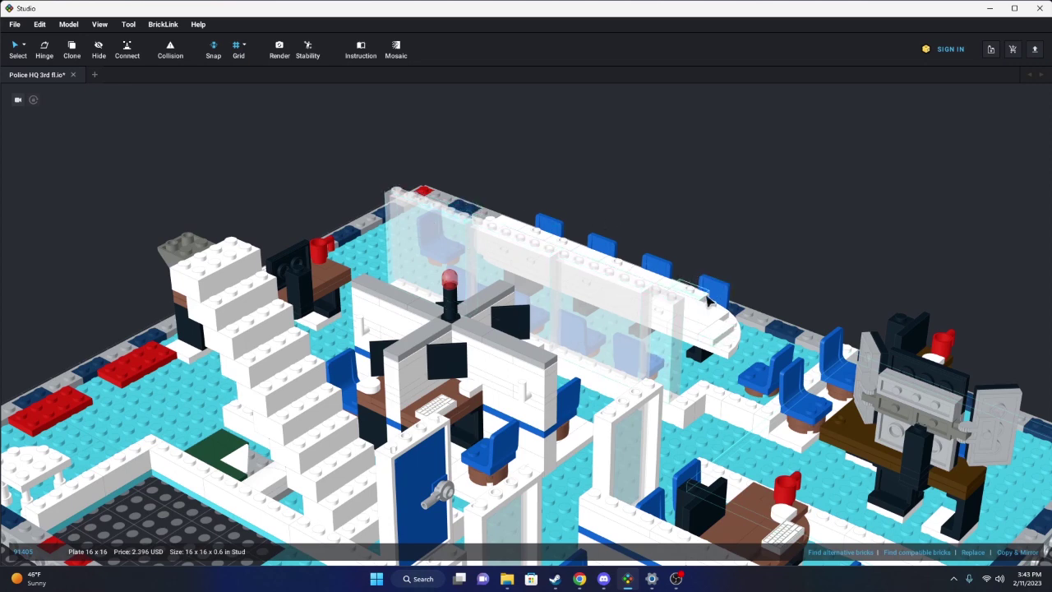
right_drag(721, 300, 674, 305)
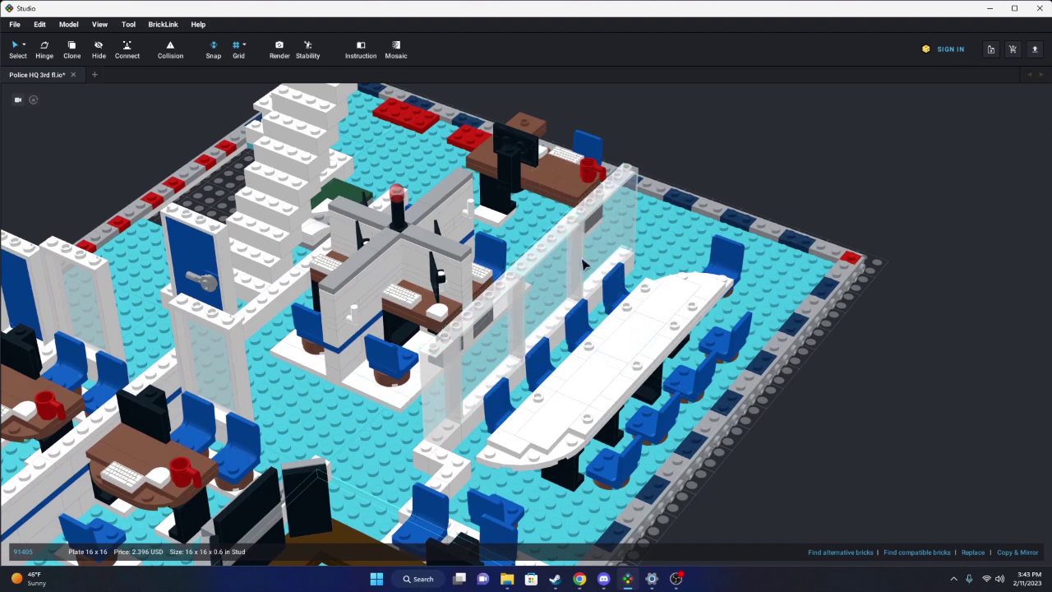
- Examine the four-way cubicle block up close, including its dividing walls, monitors, keyboards and wall-mounted white fittings
middle_drag(408, 434, 477, 440)
scroll(483, 433, up, 5)
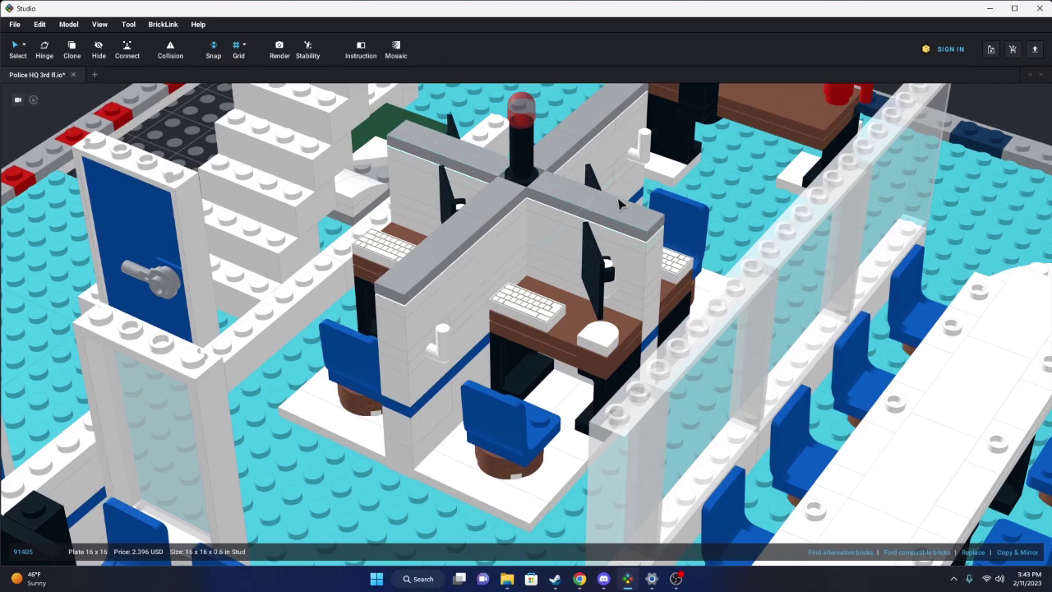
right_drag(635, 232, 630, 262)
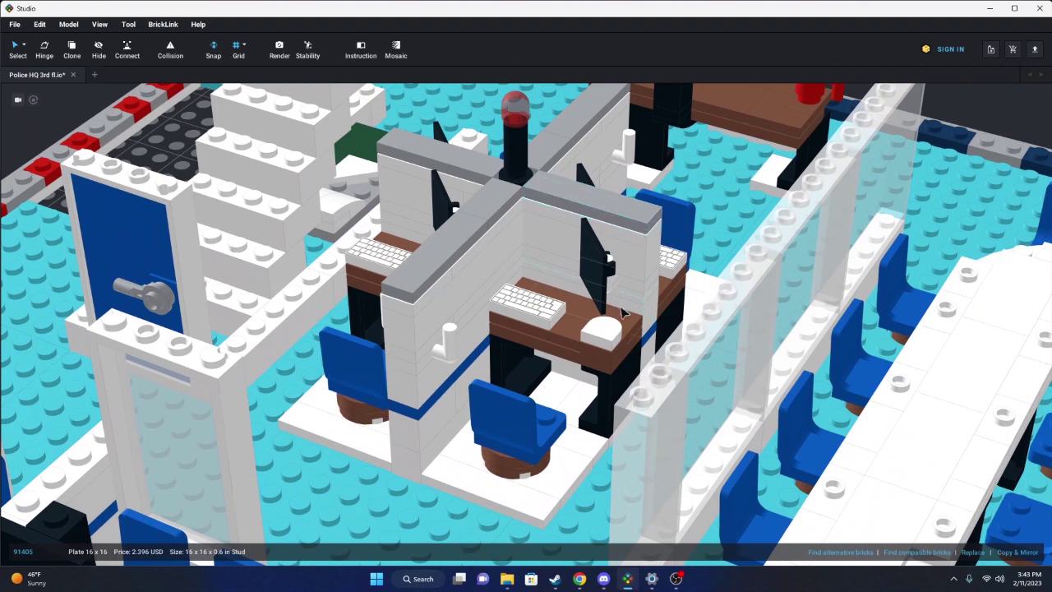
scroll(622, 312, up, 3)
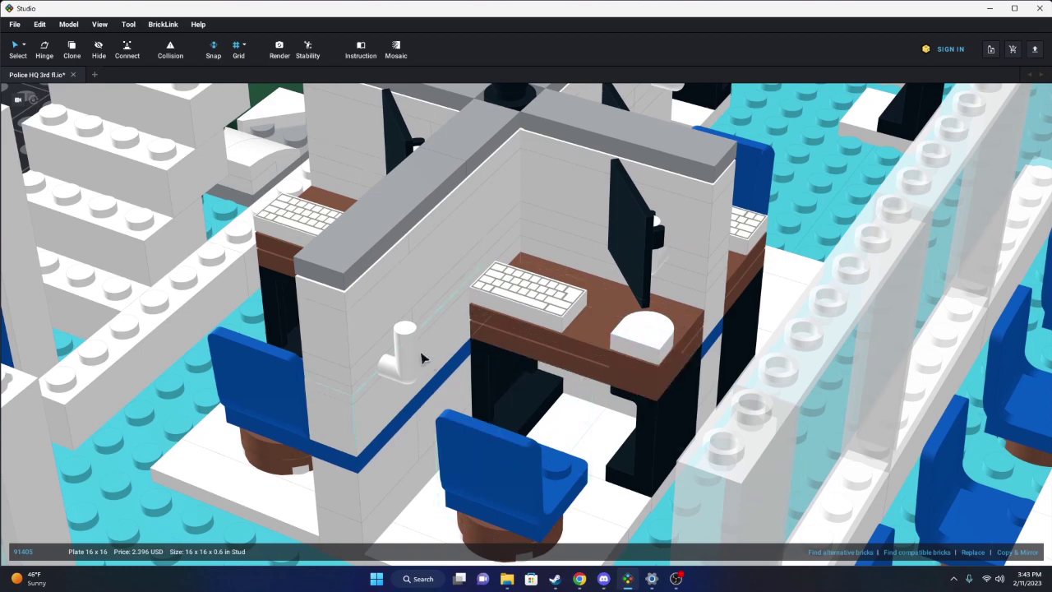
scroll(439, 355, down, 3)
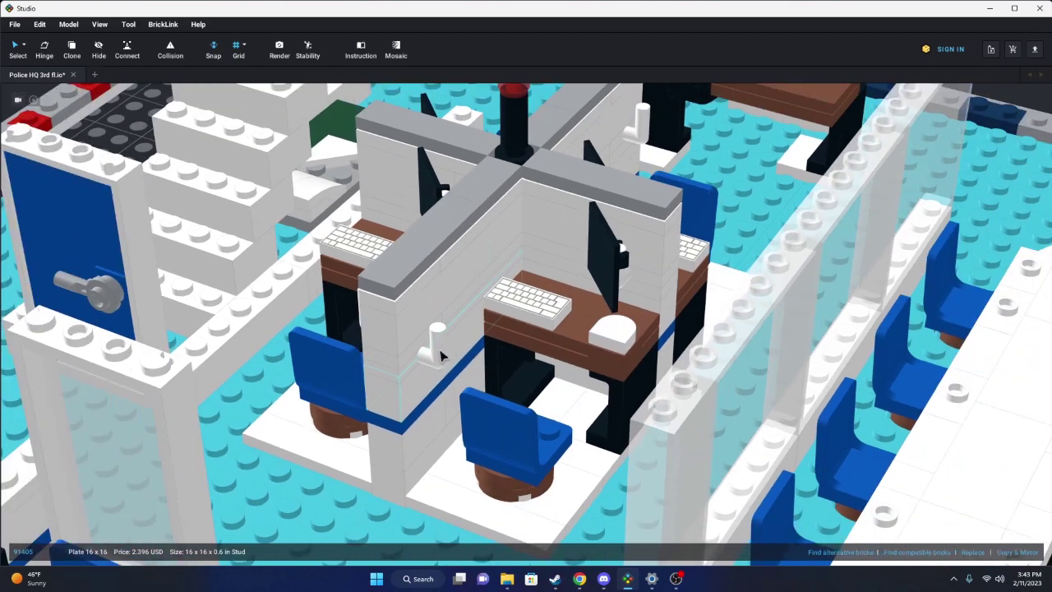
scroll(411, 429, down, 2)
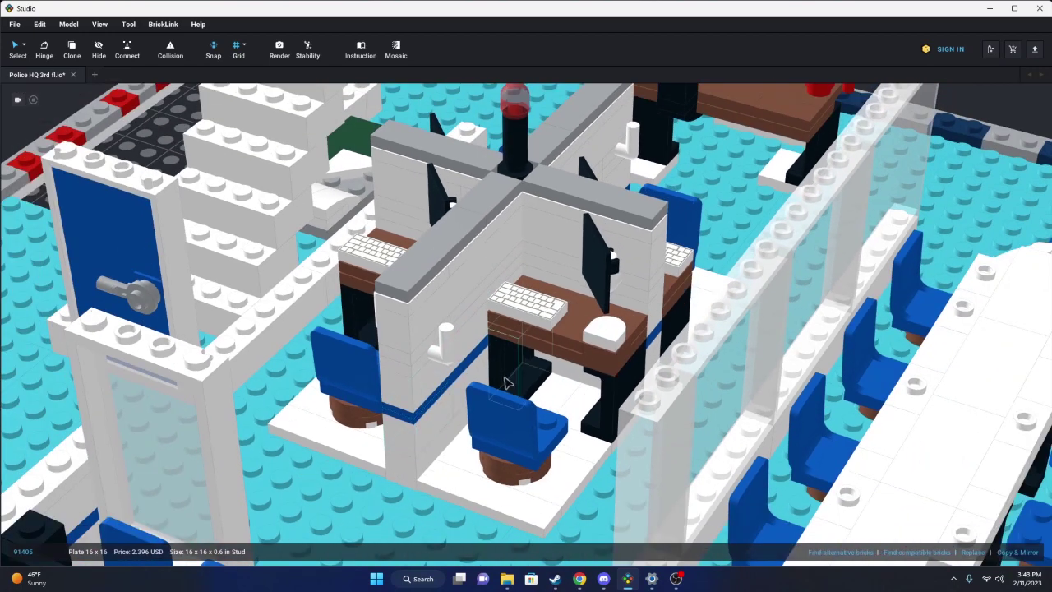
mouse_move(504, 378)
right_down()
mouse_move(469, 404)
mouse_move(498, 403)
mouse_move(469, 394)
mouse_move(508, 376)
mouse_move(526, 387)
mouse_move(491, 392)
mouse_move(493, 361)
right_up()
- Examine the white staircase, the blue door beside it and the glass office doors facing the cubicle block
middle_drag(268, 404, 401, 499)
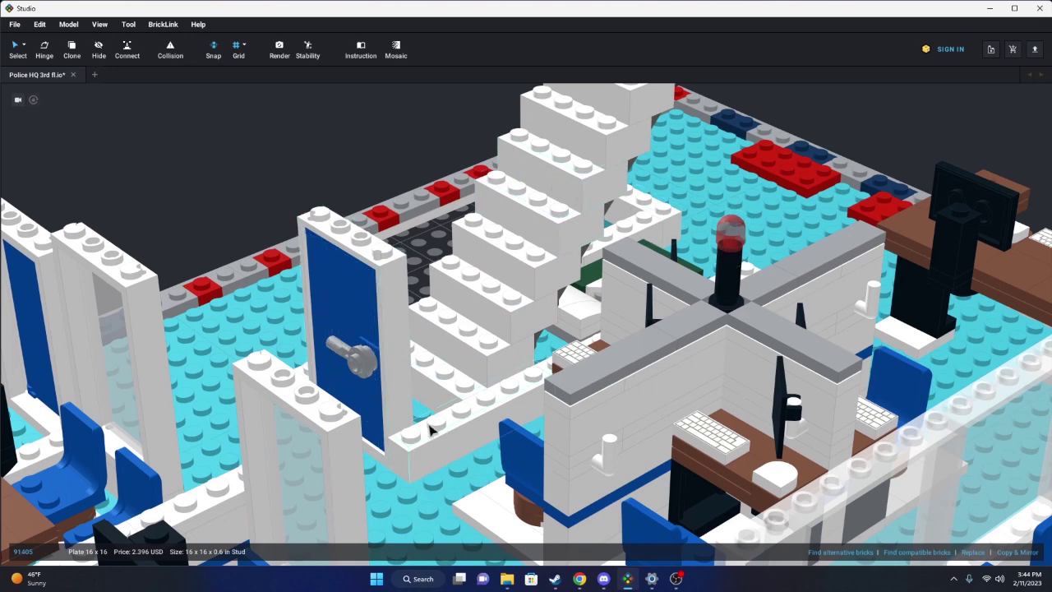
middle_drag(383, 489, 499, 438)
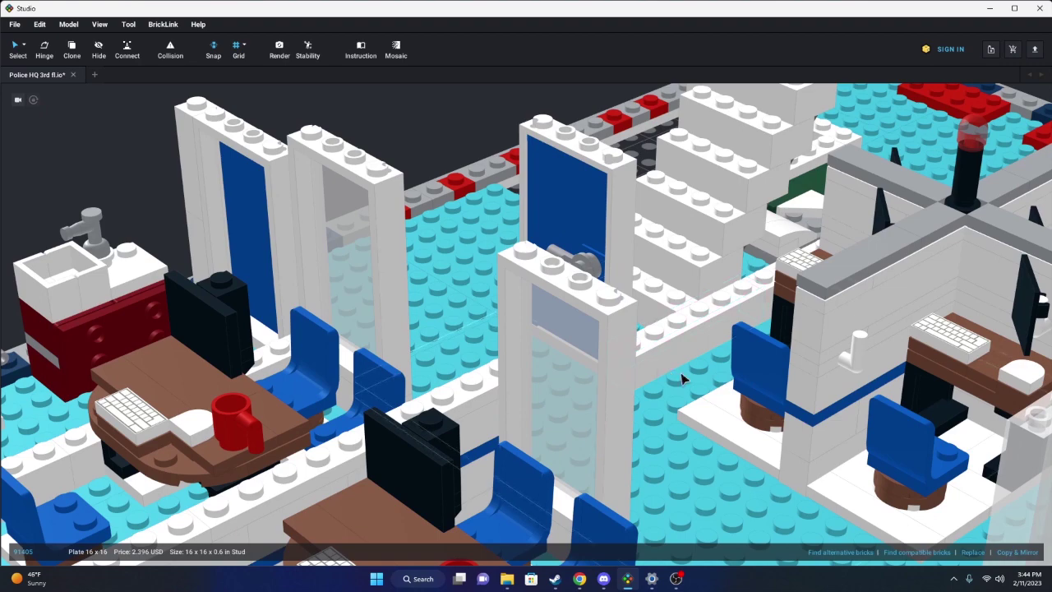
right_drag(681, 379, 284, 465)
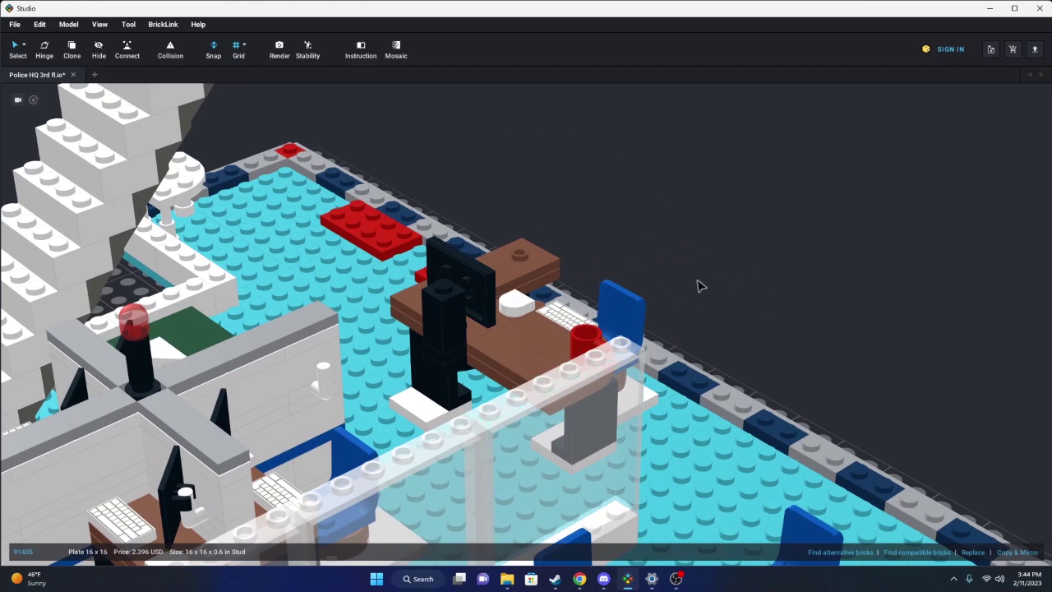
- Examine the L-shaped brown desk beyond the conference room's transparent wall, with its monitor, keyboard, red mug and chair
scroll(699, 288, down, 3)
scroll(703, 289, up, 4)
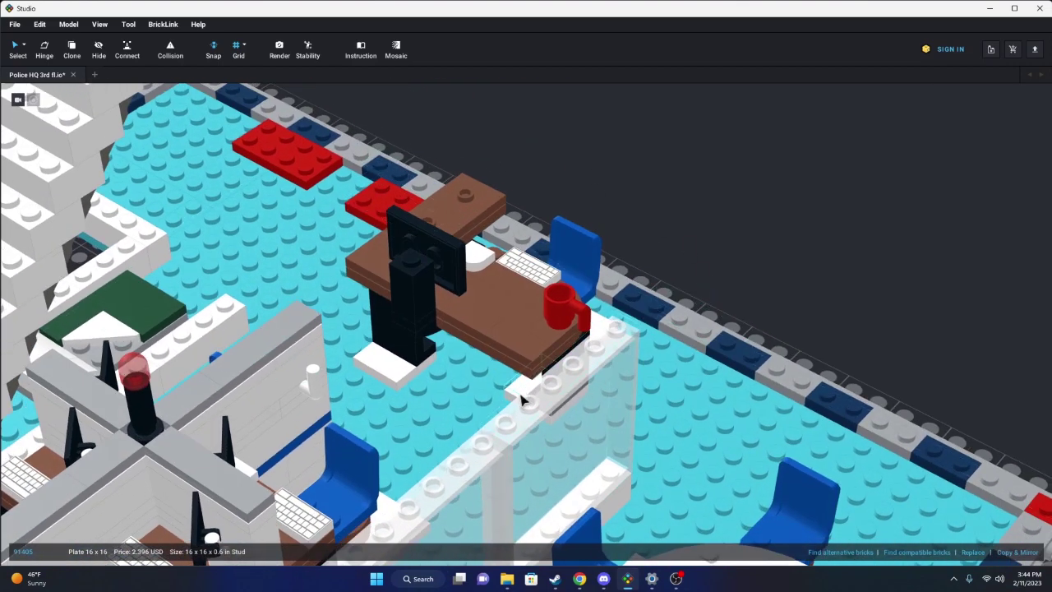
right_drag(631, 314, 608, 329)
middle_drag(628, 339, 540, 315)
right_drag(745, 251, 616, 288)
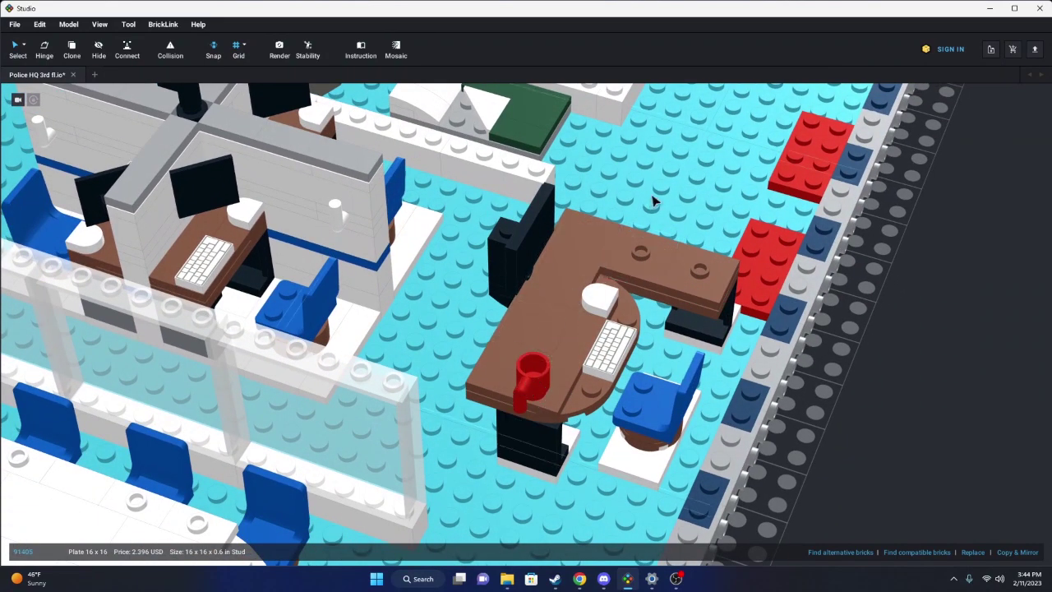
- Examine the open floor area with the two red plates, the small white table and the green-covered bed near the stairwell opening
right_drag(654, 202, 644, 250)
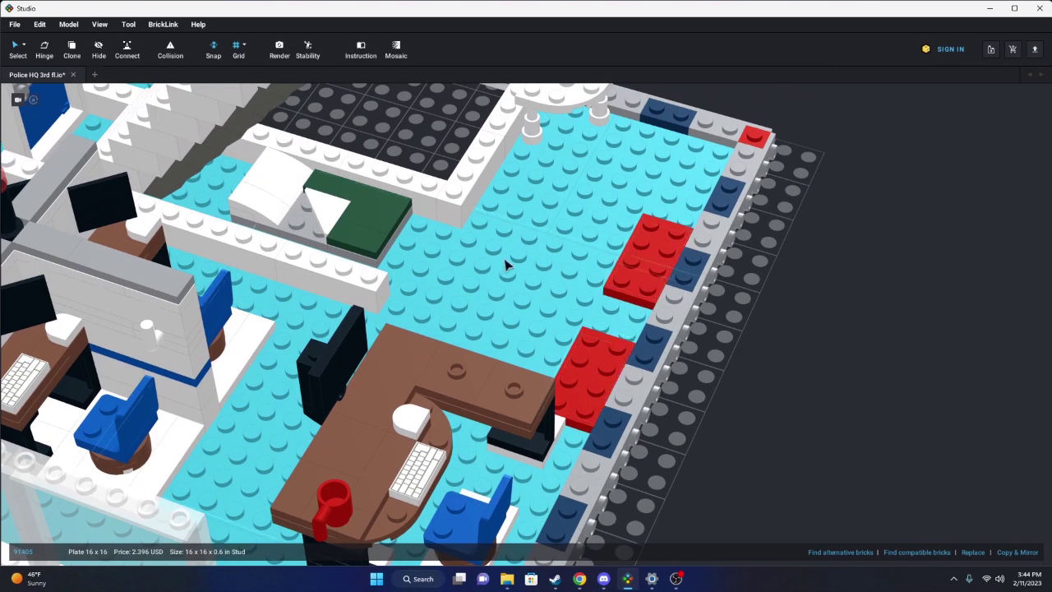
mouse_move(502, 263)
right_down()
mouse_move(531, 262)
mouse_move(513, 266)
right_up()
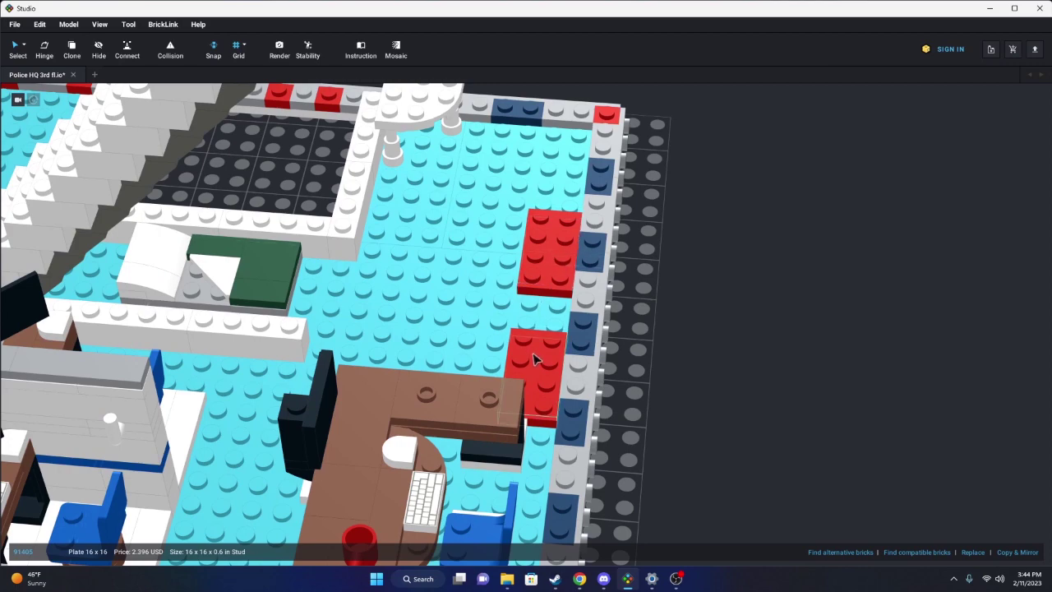
right_drag(470, 307, 462, 319)
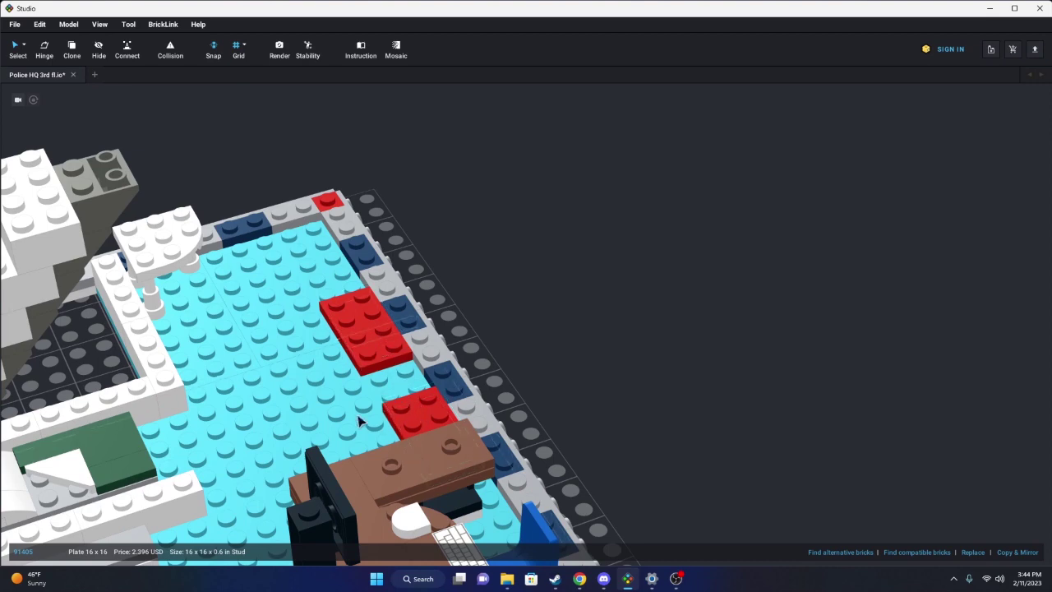
middle_drag(339, 396, 485, 320)
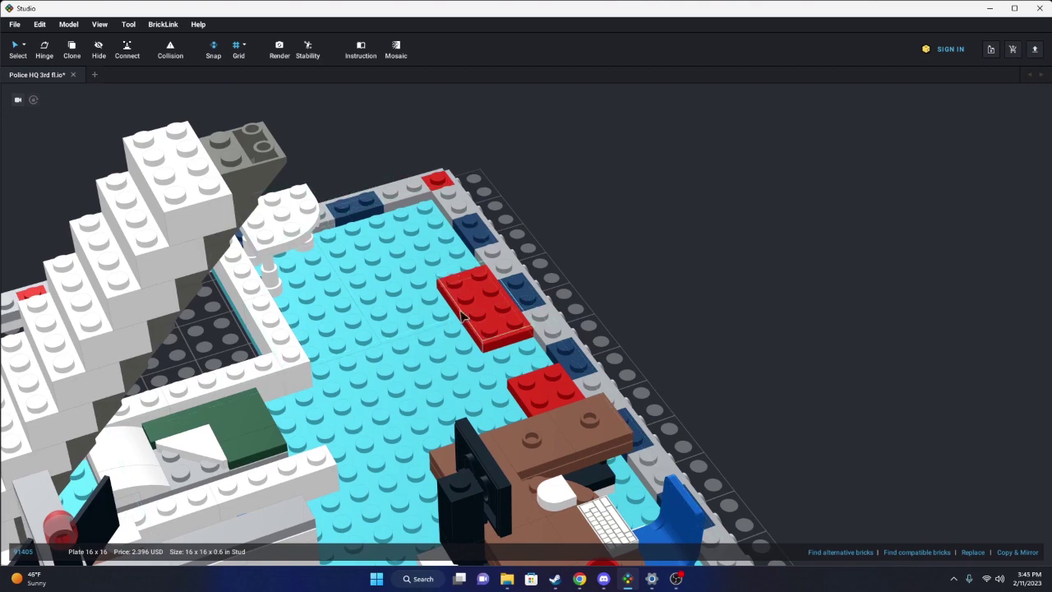
right_drag(442, 355, 435, 353)
middle_drag(435, 353, 387, 358)
right_drag(388, 359, 324, 288)
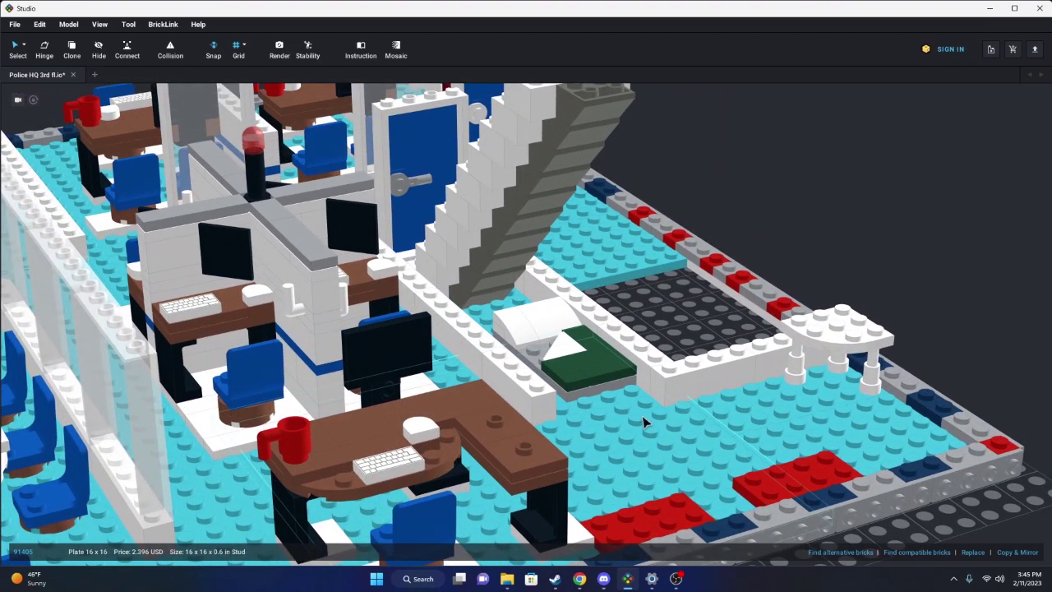
- Undo the last change to the parts around the stairwell opening and floor edge, and clear the selection
middle_drag(655, 389, 488, 457)
key(ctrl+z)
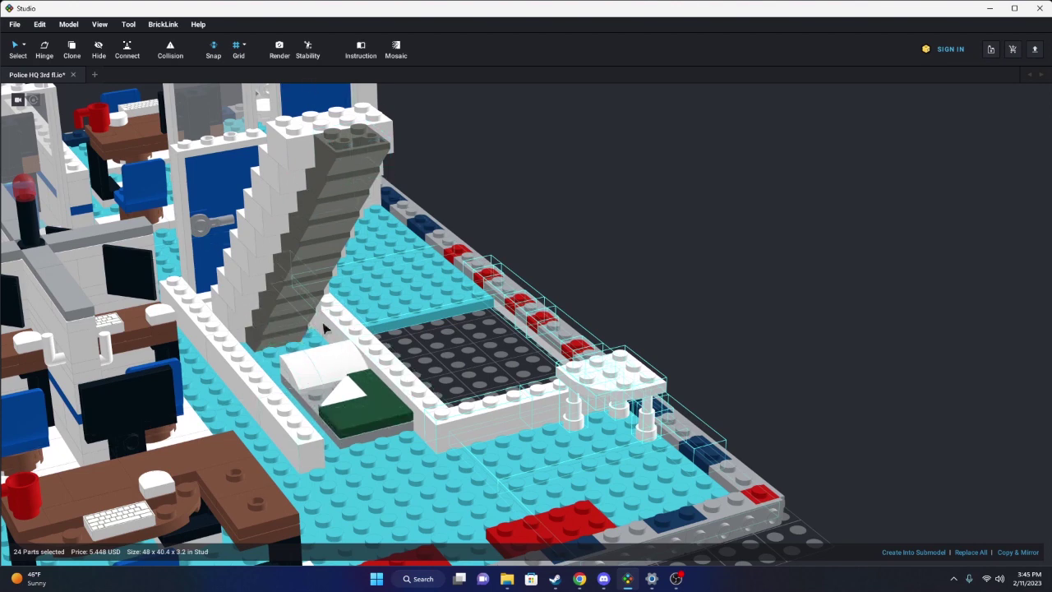
scroll(354, 433, up, 2)
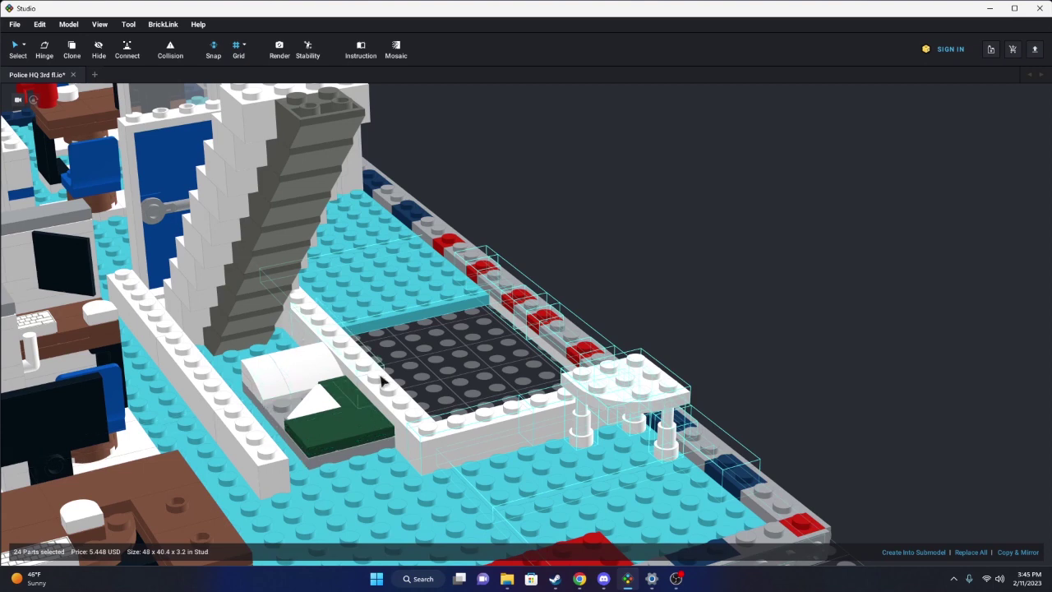
click(374, 493)
- View the complete third floor from above one corner, taking in the conference room, offices, cubicles, desk area and staircase together
scroll(378, 497, down, 3)
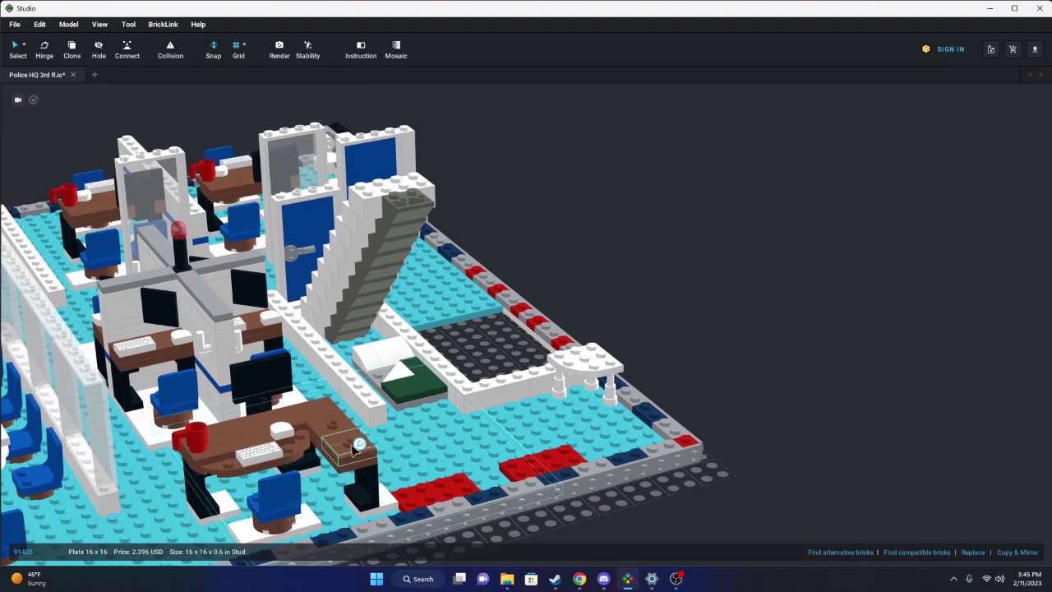
mouse_move(396, 429)
right_down()
mouse_move(433, 419)
mouse_move(392, 430)
right_up()
middle_drag(426, 457, 596, 429)
mouse_move(411, 451)
right_down()
mouse_move(422, 458)
mouse_move(425, 446)
mouse_move(417, 451)
right_up()
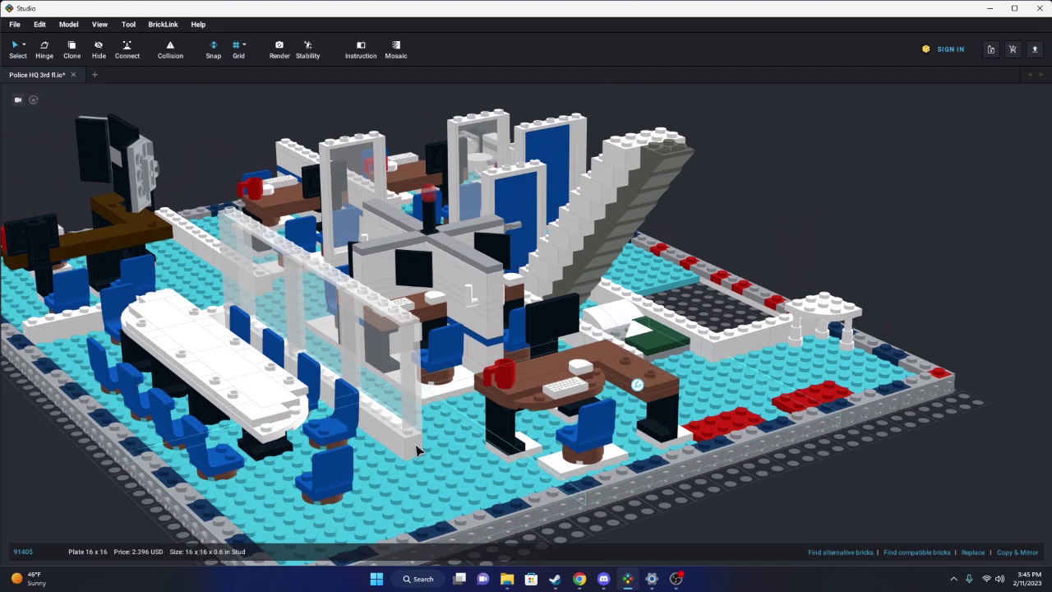
scroll(417, 451, down, 5)
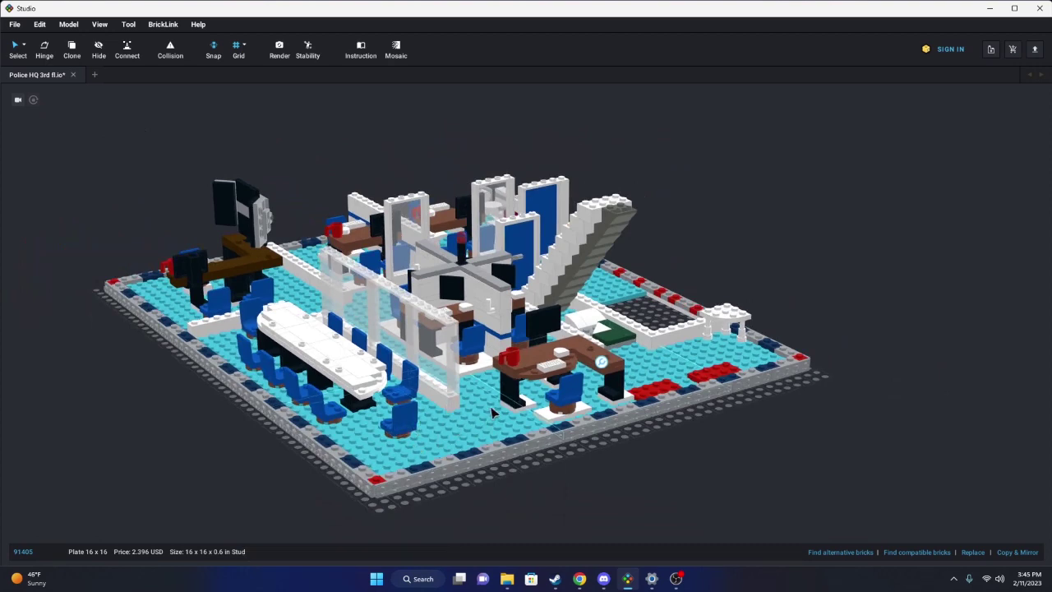
middle_drag(482, 393, 505, 445)
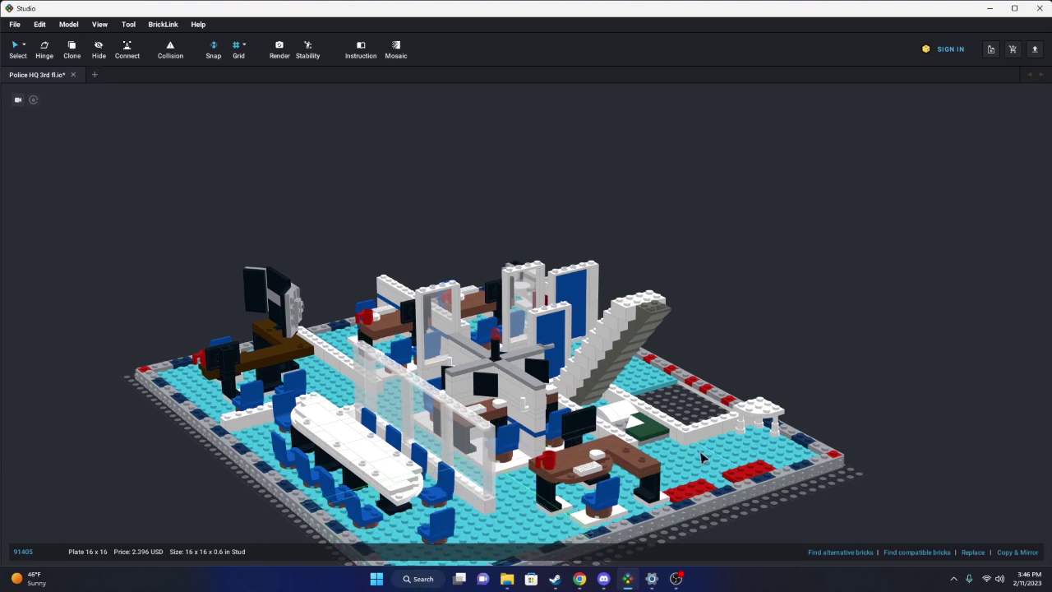
scroll(761, 306, down, 1)
scroll(762, 306, up, 2)
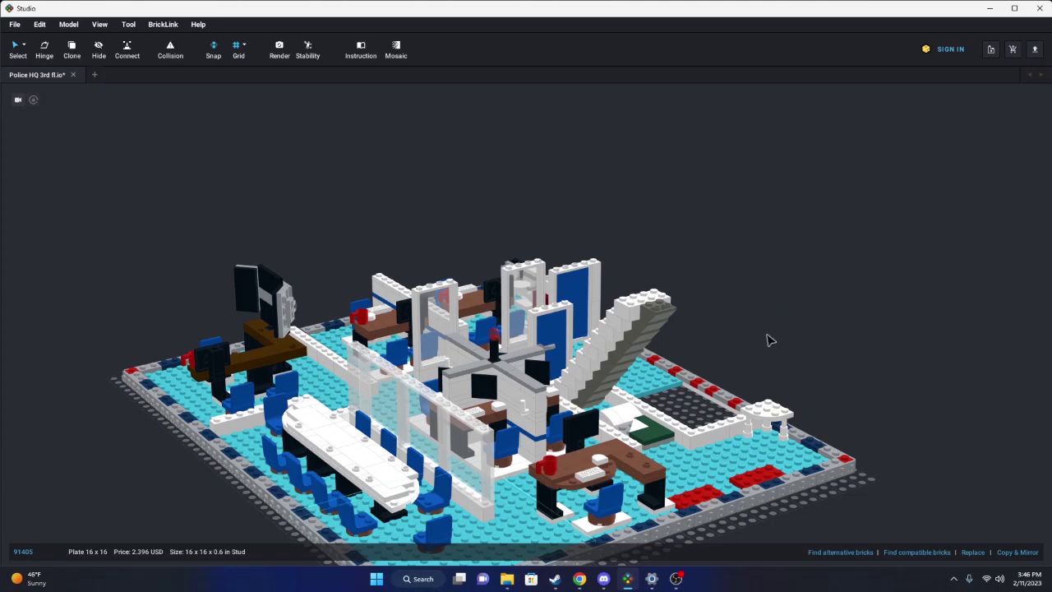
middle_drag(765, 334, 757, 311)
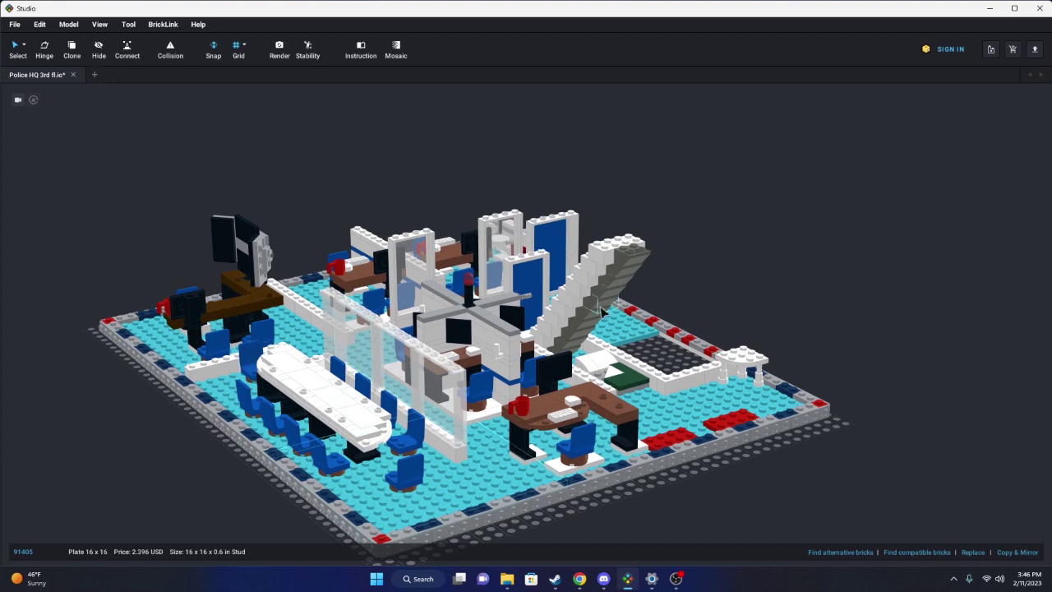
mouse_move(249, 420)
right_down()
mouse_move(275, 436)
mouse_move(326, 418)
mouse_move(265, 461)
mouse_move(231, 417)
mouse_move(264, 401)
mouse_move(251, 421)
right_up()
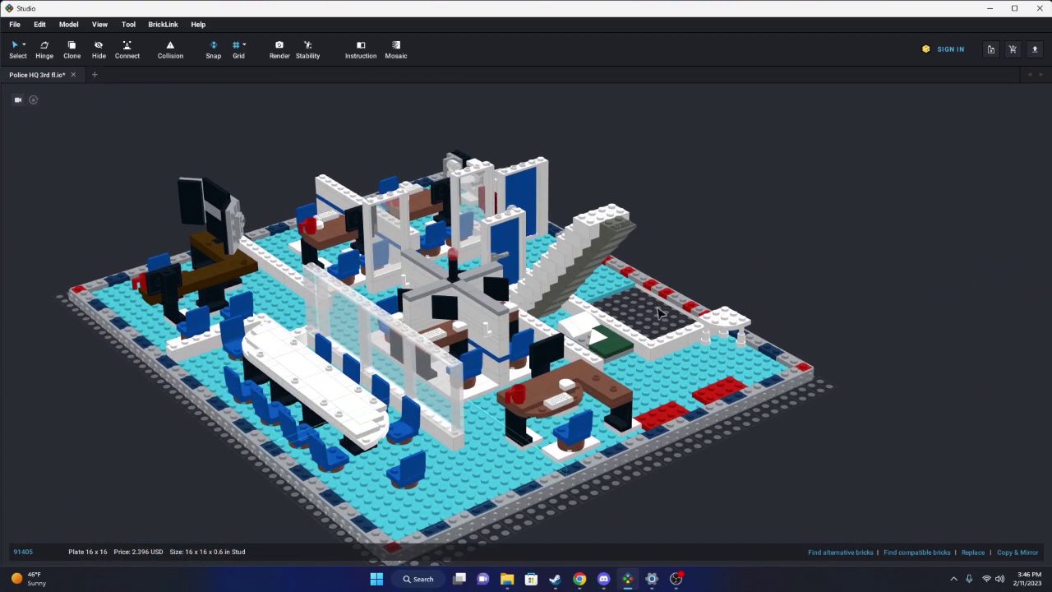
mouse_move(658, 314)
middle_down()
mouse_move(637, 317)
mouse_move(656, 305)
middle_up()
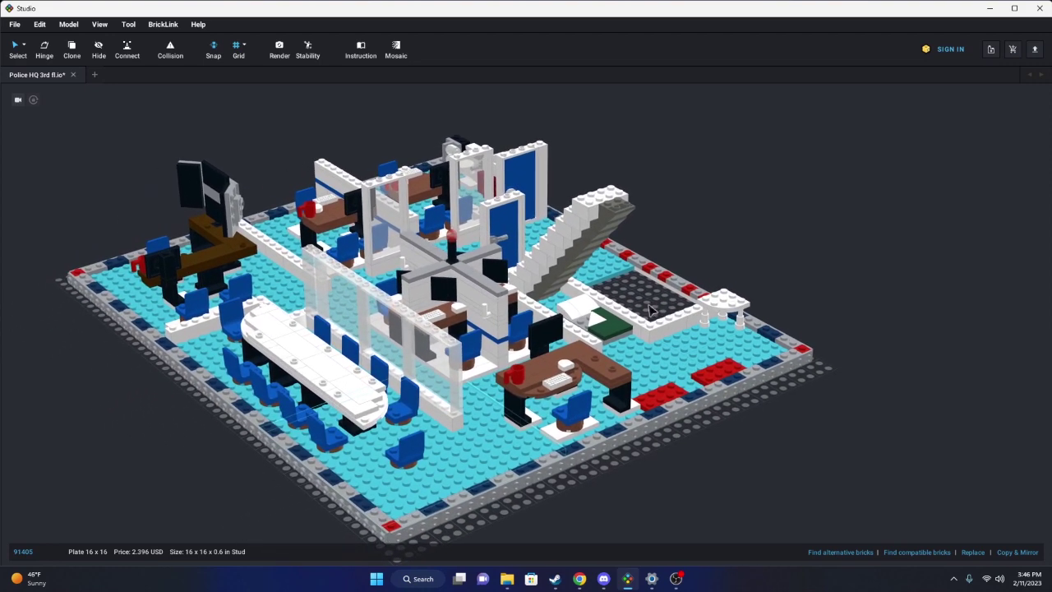